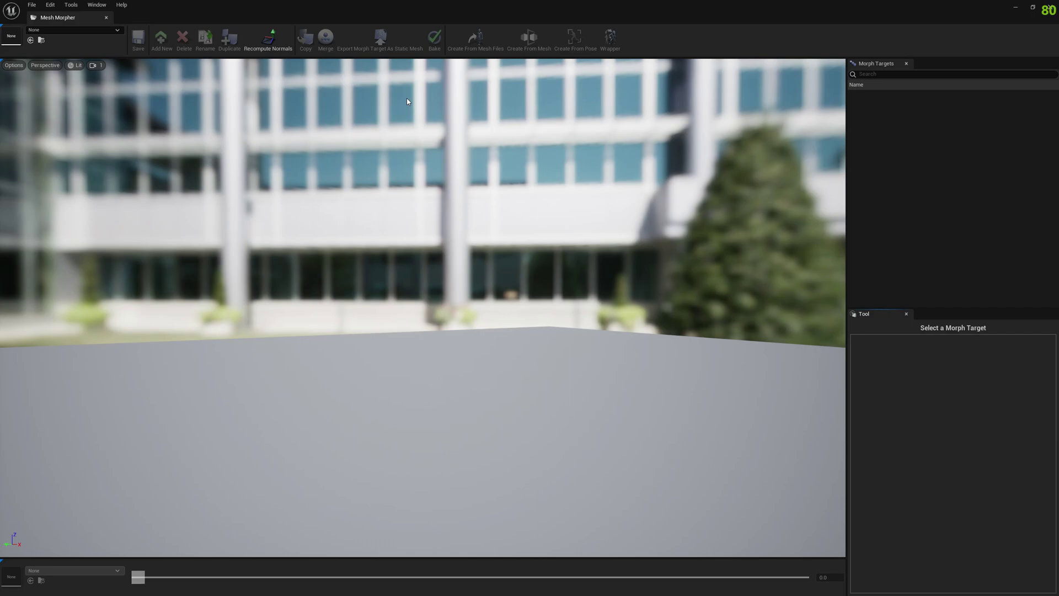
# - Load the Ettore_Tal_NW_FaceMesh skeletal mesh in Mesh Morpher and select its Beast morph target
pyautogui.click(94, 30)
pyautogui.click(77, 138)
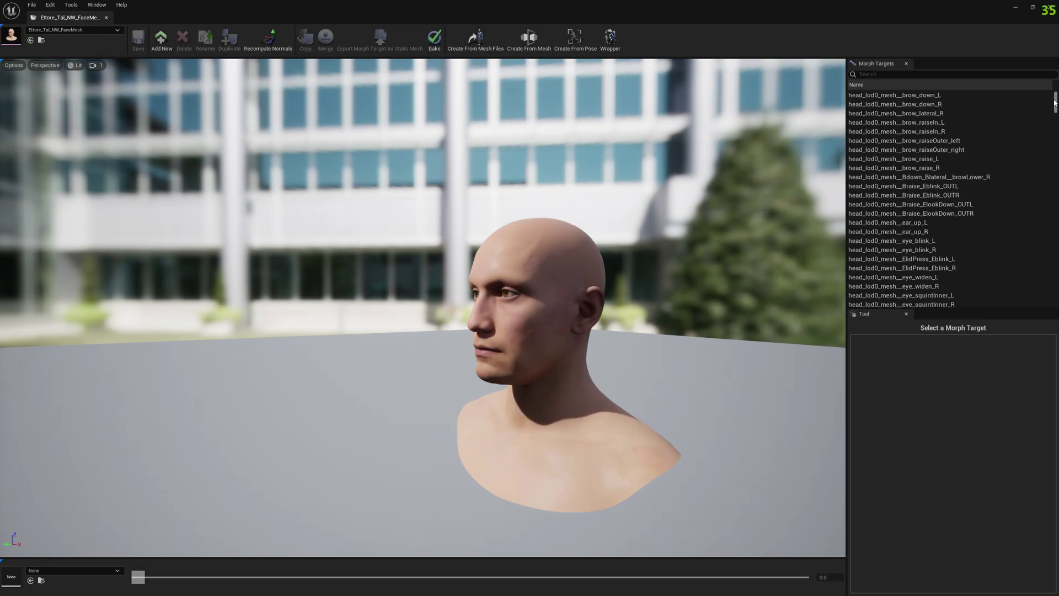
pyautogui.moveTo(1055, 100); pyautogui.dragTo(1053, 318)
pyautogui.click(898, 302)
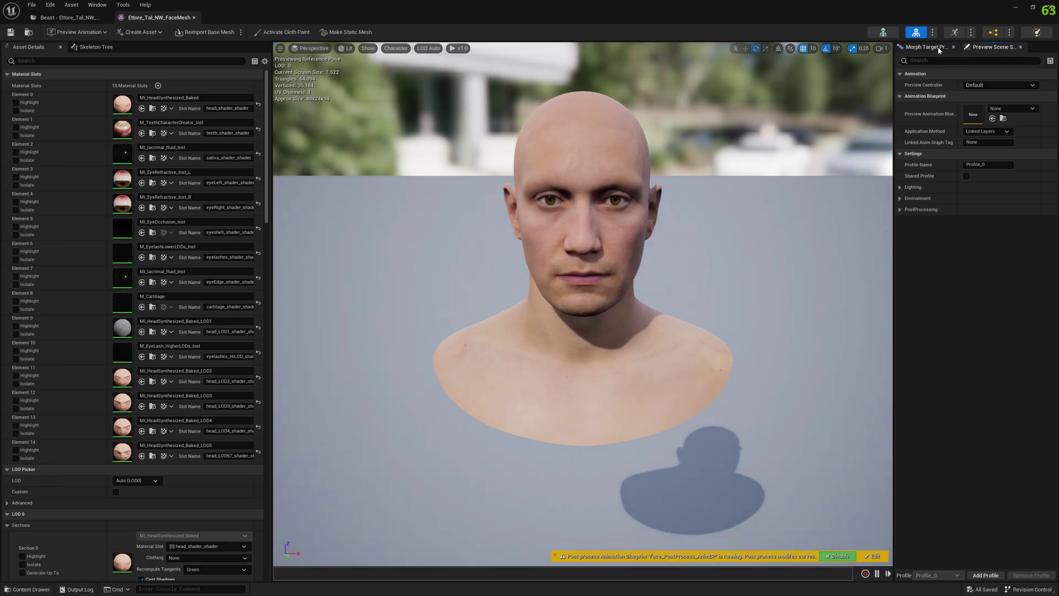
# - Set the face mesh's preview controller to Use Specific Animation with the mh_arkit_mapping_anim sequence
pyautogui.click(992, 47)
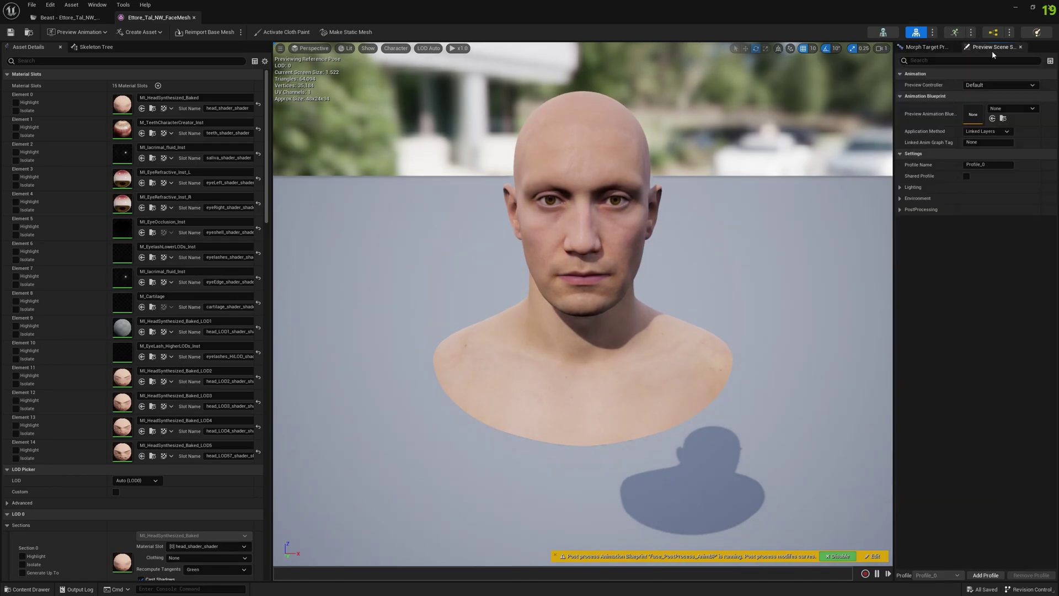
pyautogui.click(995, 85)
pyautogui.click(993, 111)
pyautogui.click(1012, 97)
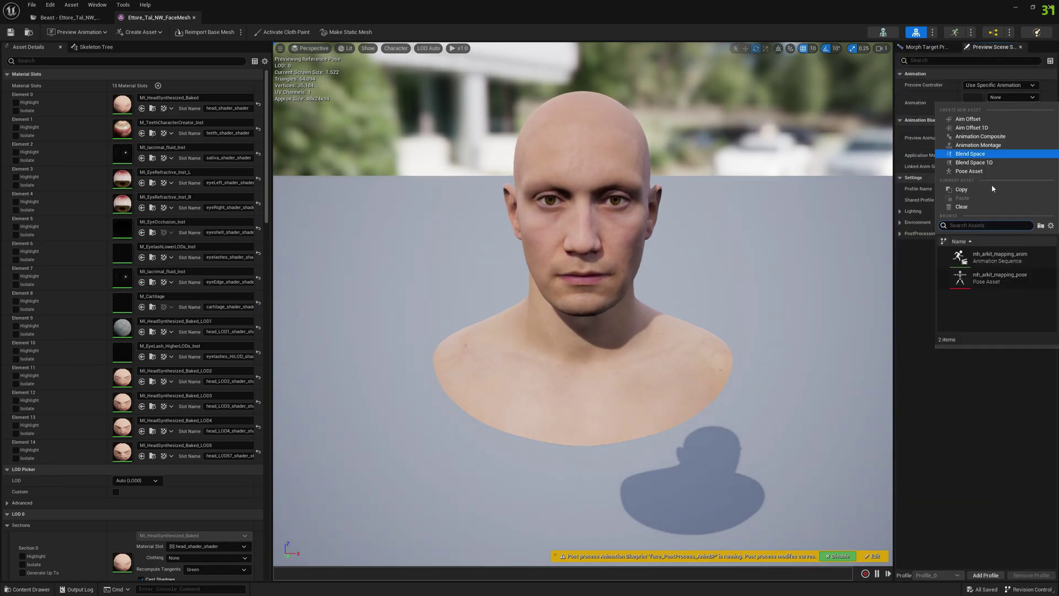
pyautogui.click(993, 257)
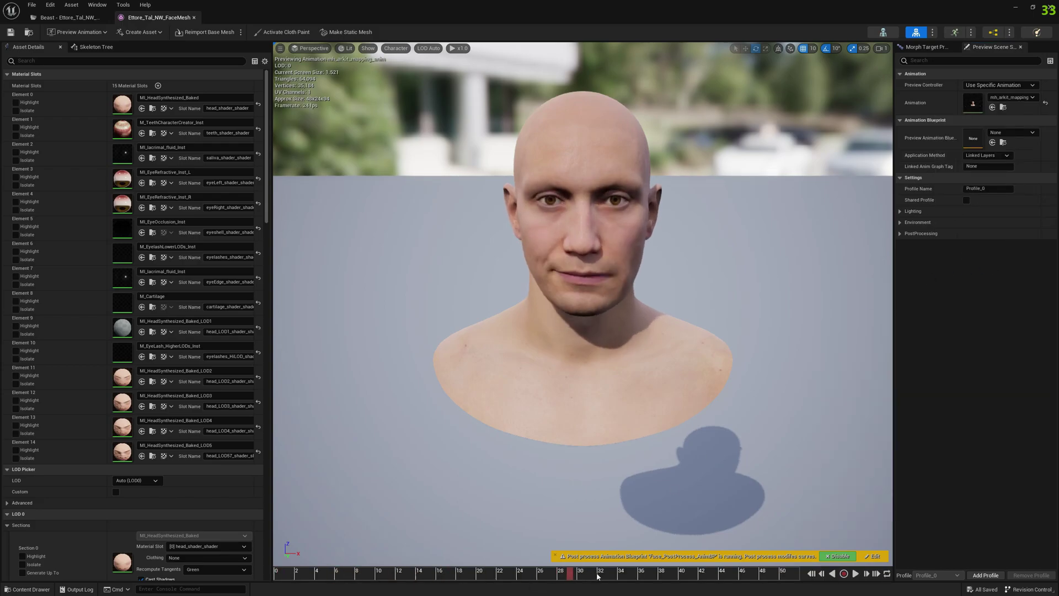
# - Set the Beast morph target's preview weight to 1.0 and scrub the animation back a few frames to check the facial deformation
pyautogui.click(925, 46)
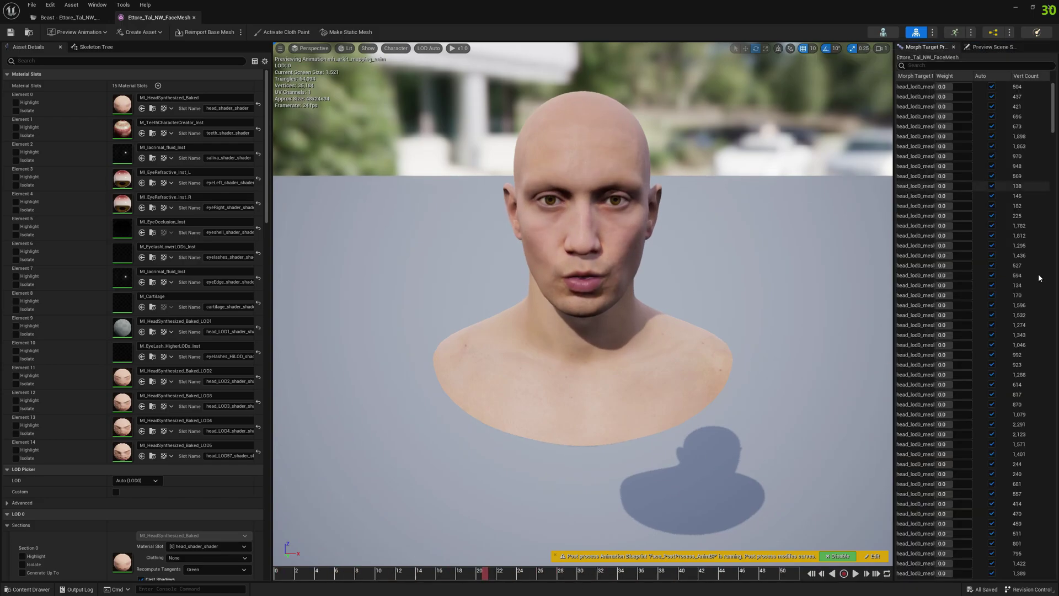
pyautogui.moveTo(1052, 117); pyautogui.dragTo(1052, 567)
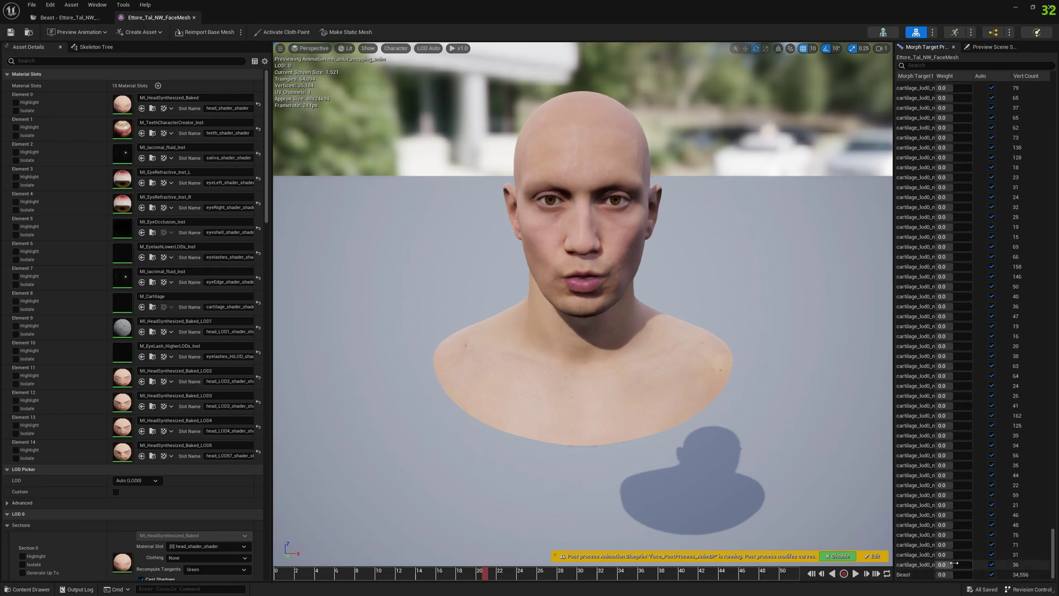
pyautogui.moveTo(950, 576); pyautogui.dragTo(987, 575)
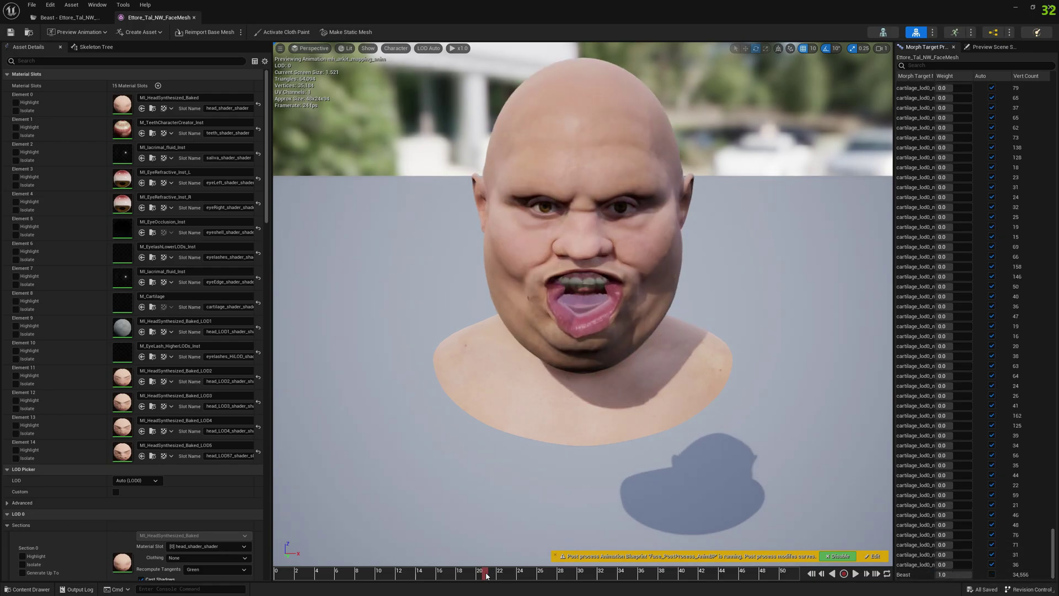
pyautogui.moveTo(487, 575); pyautogui.dragTo(445, 591)
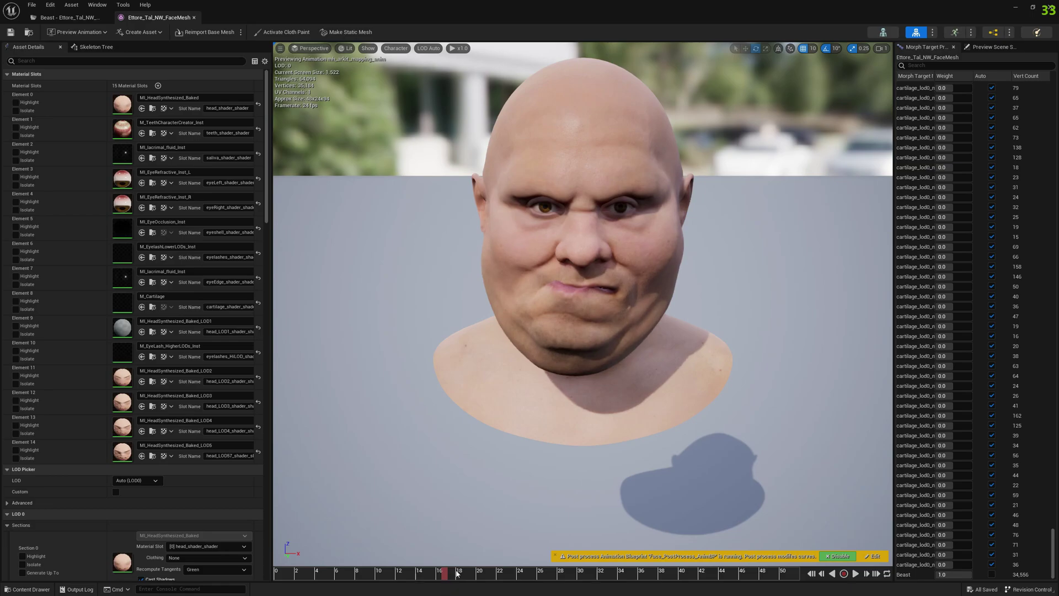
# - Return to Mesh Morpher, start Create From Pose and select the Beast morph target in the Poser
pyautogui.click(66, 17)
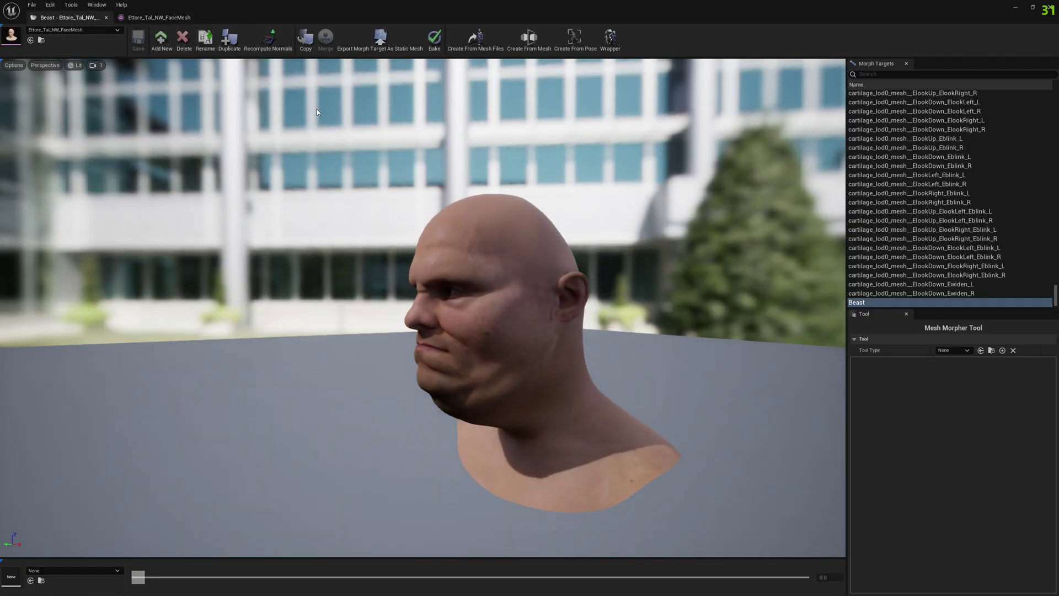
pyautogui.click(575, 39)
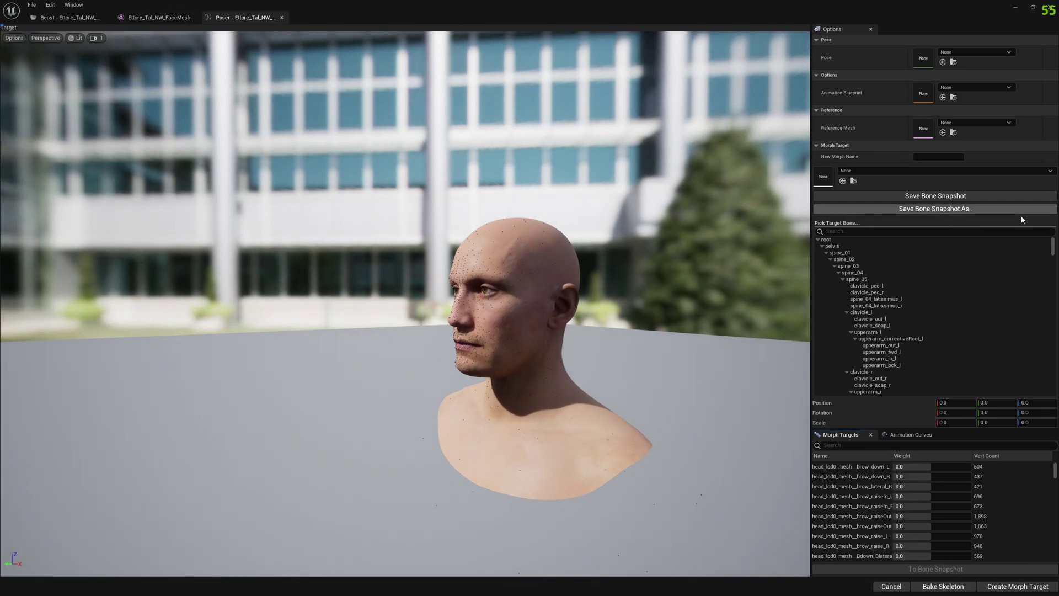
pyautogui.scroll(-15, 855, 552)
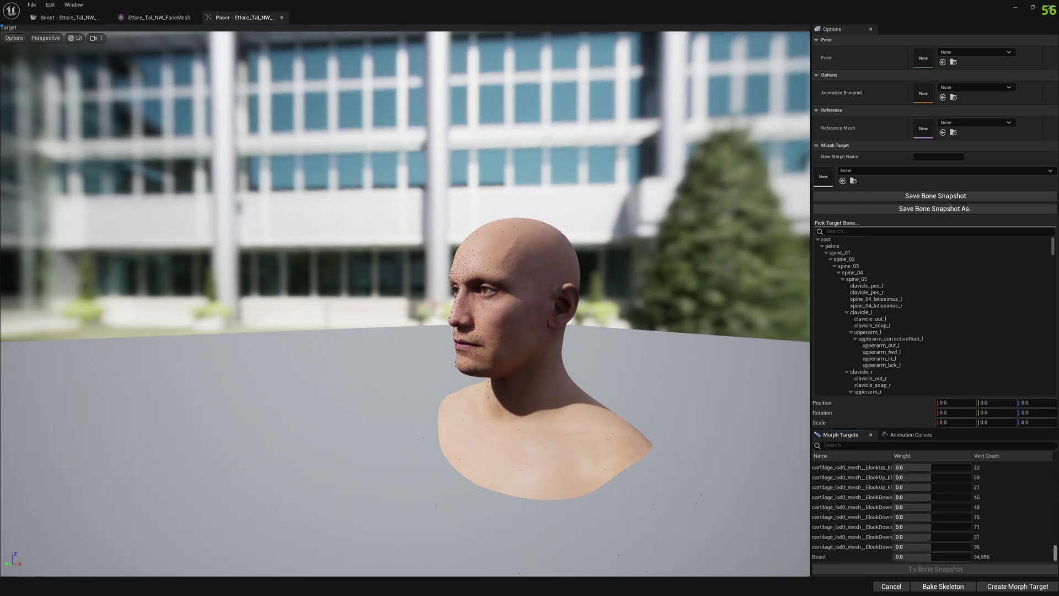
pyautogui.click(848, 557)
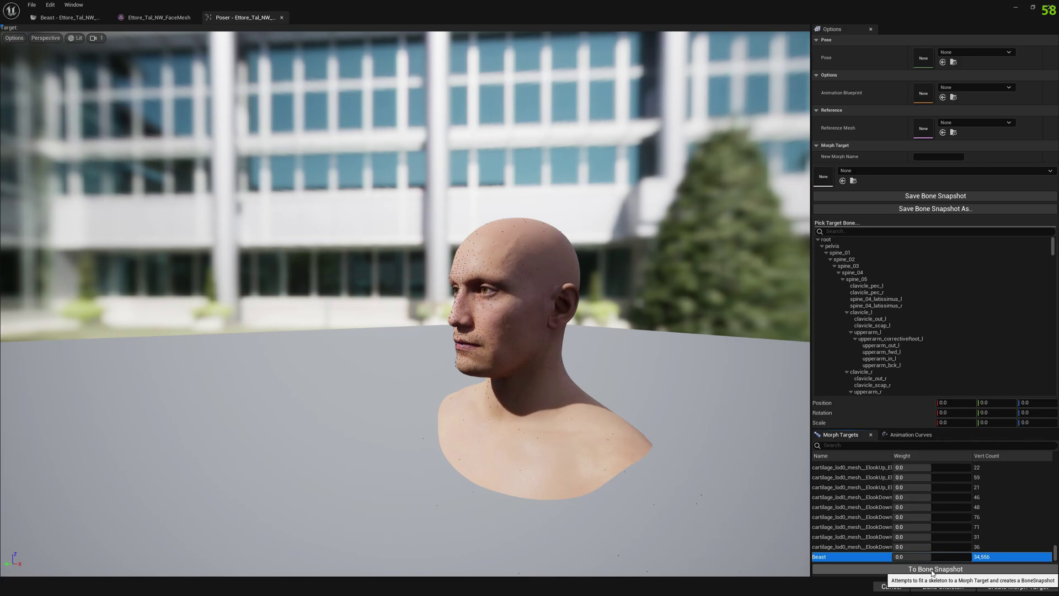
# - Examine the bone snapshot settings and the bone hierarchy, and select the head bone as the target bone
pyautogui.click(932, 573)
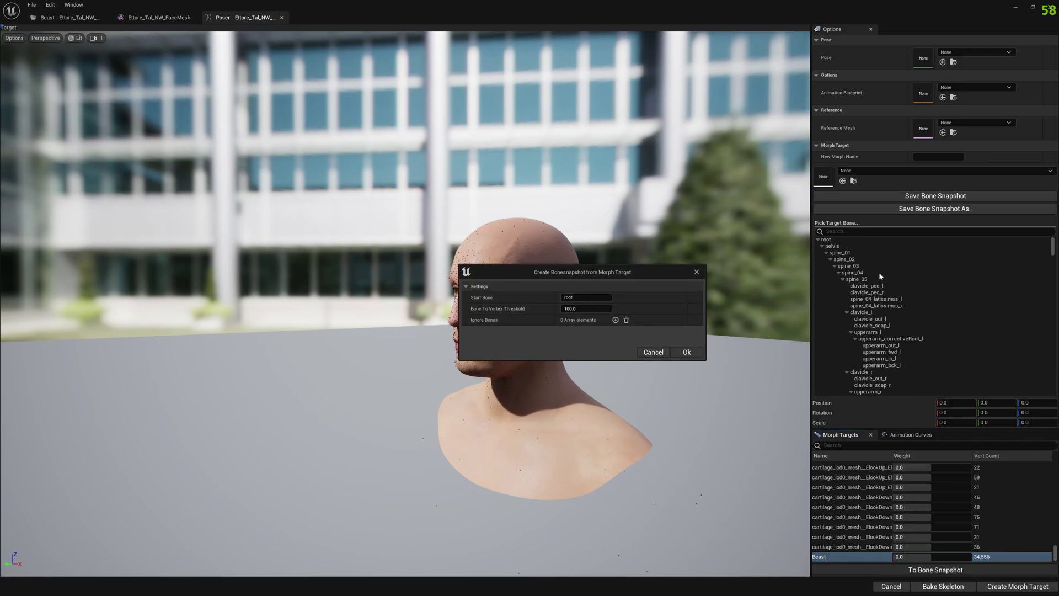
pyautogui.click(653, 352)
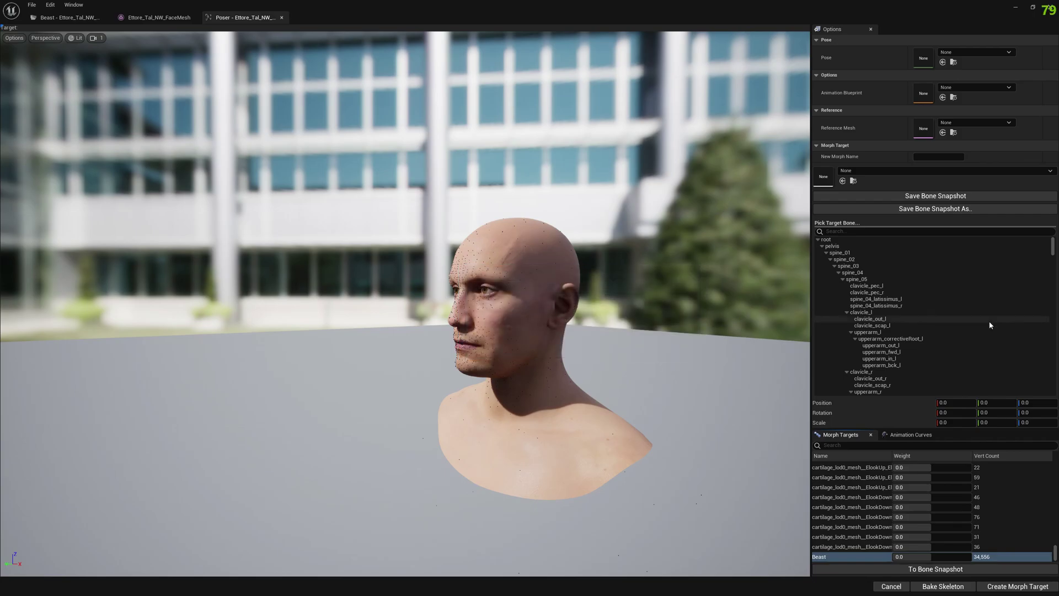
pyautogui.scroll(-5, 967, 309)
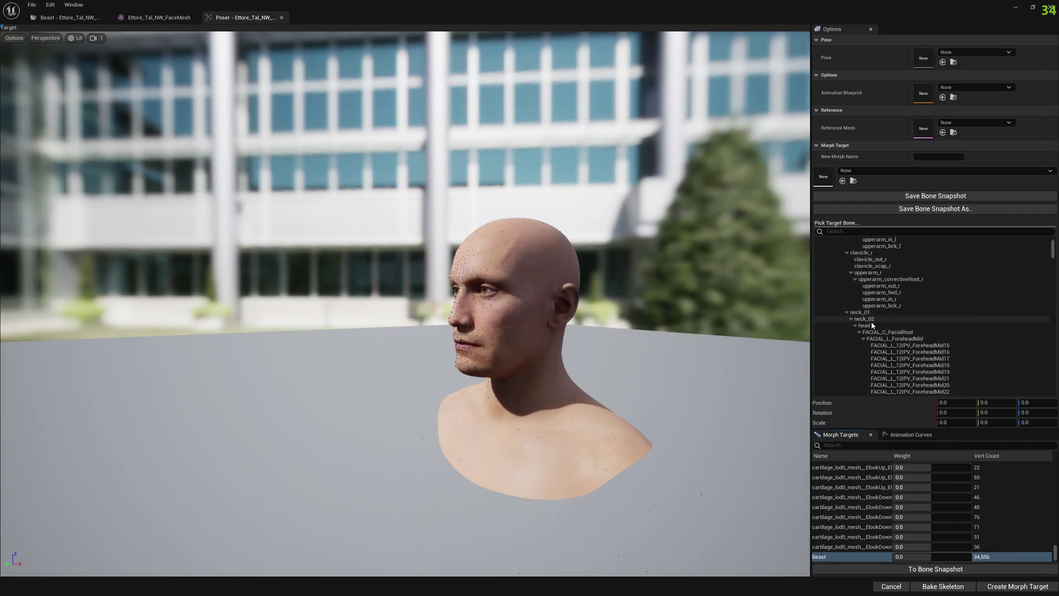
pyautogui.click(848, 313)
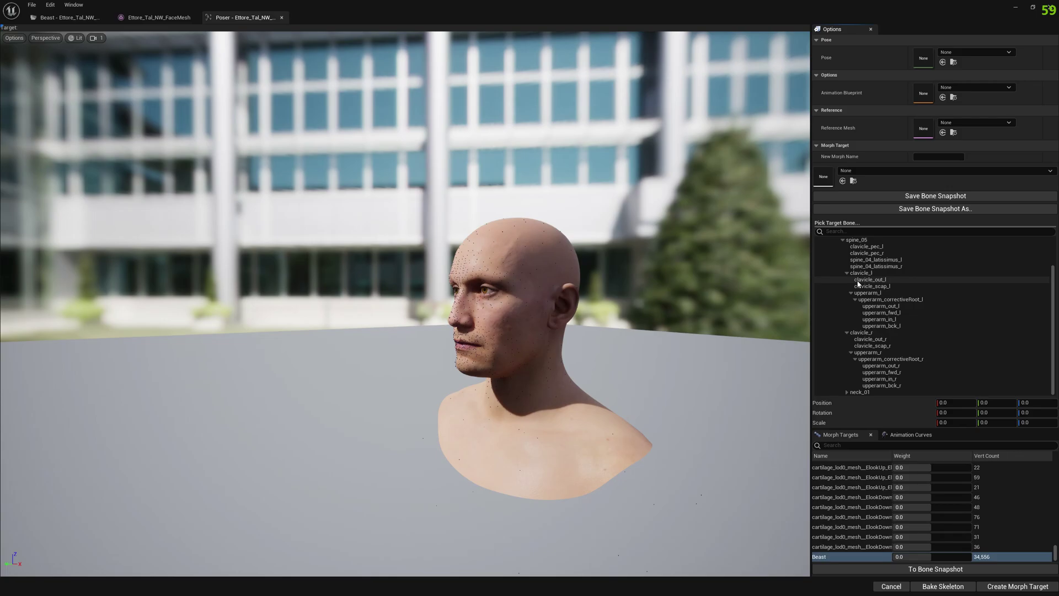
pyautogui.scroll(6, 846, 351)
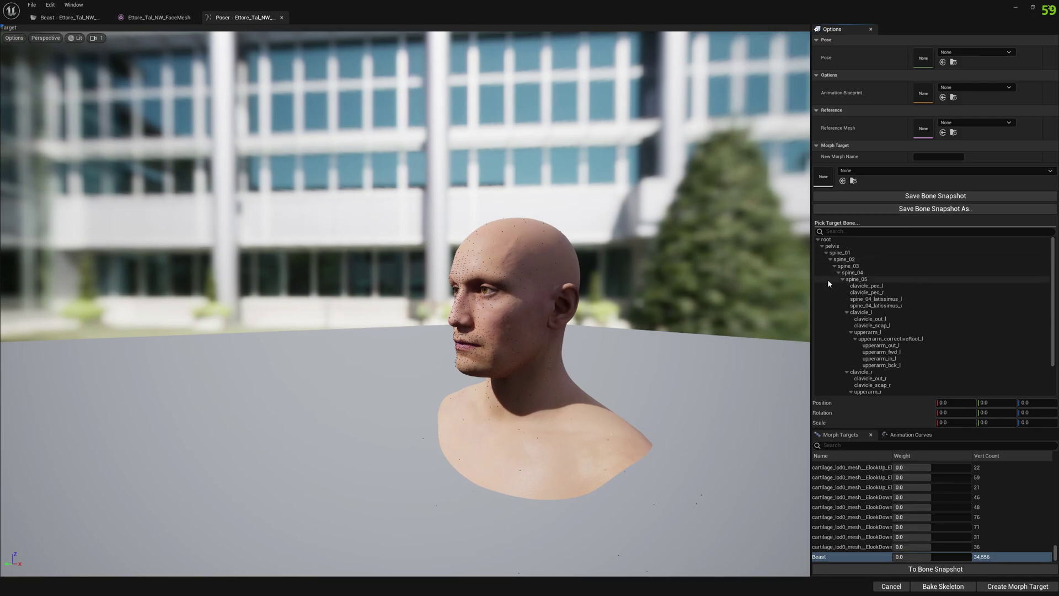
pyautogui.click(468, 266)
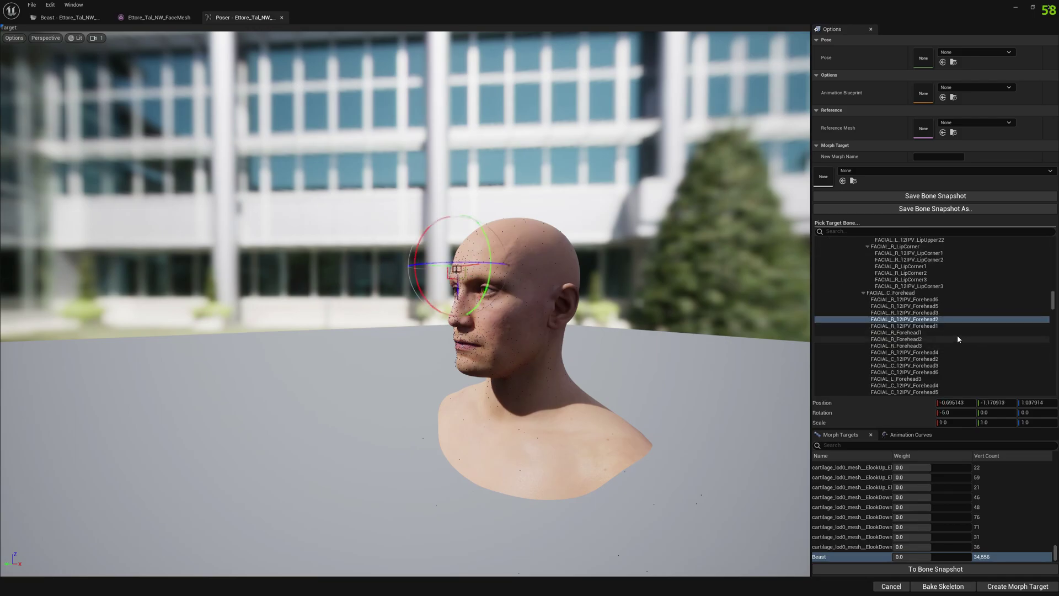
pyautogui.moveTo(1054, 302); pyautogui.dragTo(1051, 246)
pyautogui.click(918, 338)
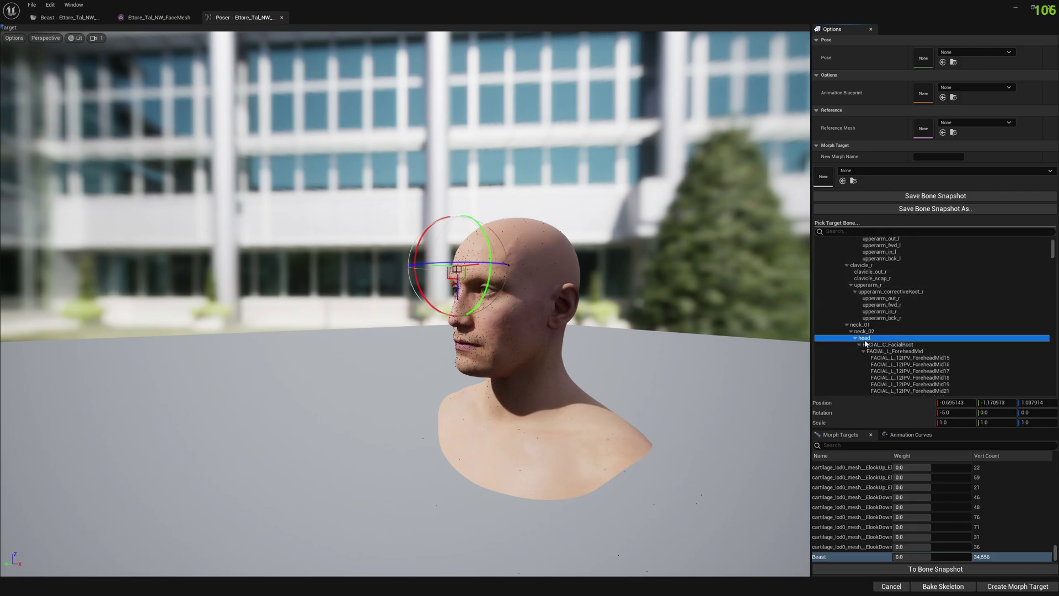
# - Create a bone snapshot from the Beast morph target with start bone head, saved as BoneSnapshot_Face in the BoneSnapshots folder
pyautogui.click(915, 568)
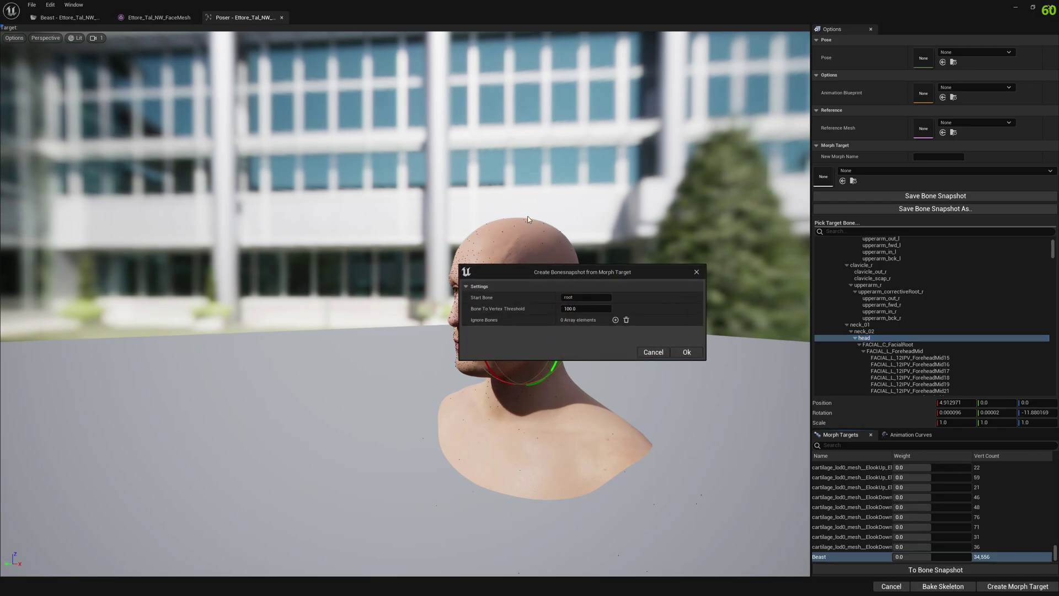
pyautogui.click(586, 298)
pyautogui.write('hea')
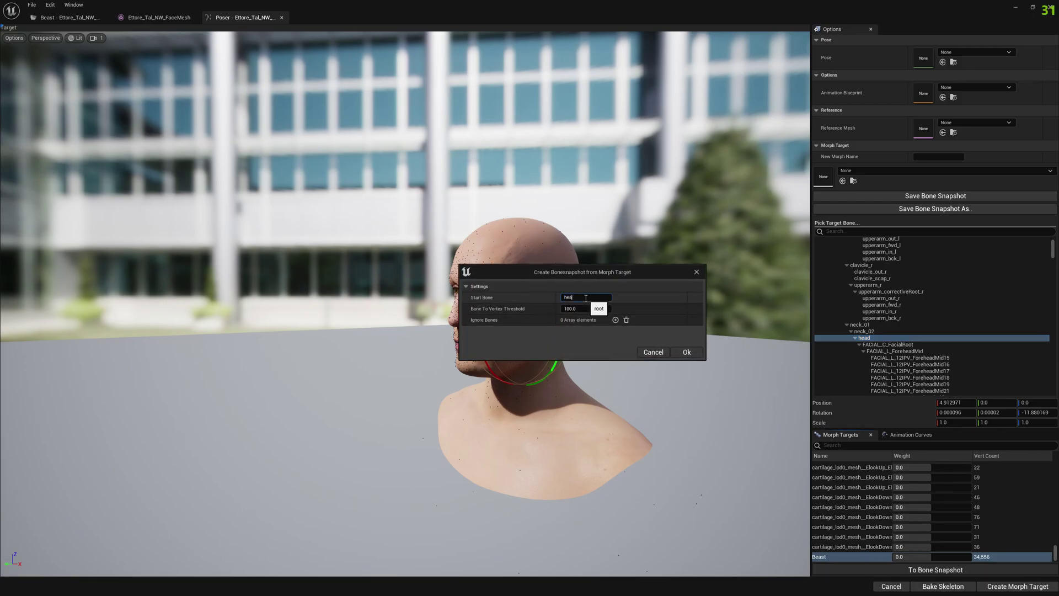
pyautogui.write('d')
pyautogui.click(543, 340)
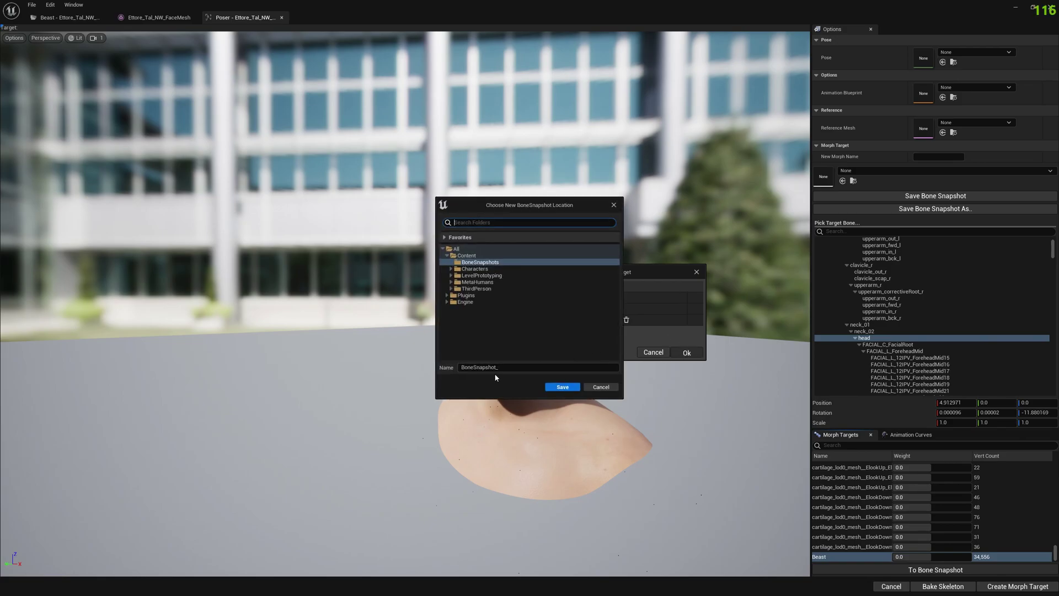
pyautogui.click(531, 365)
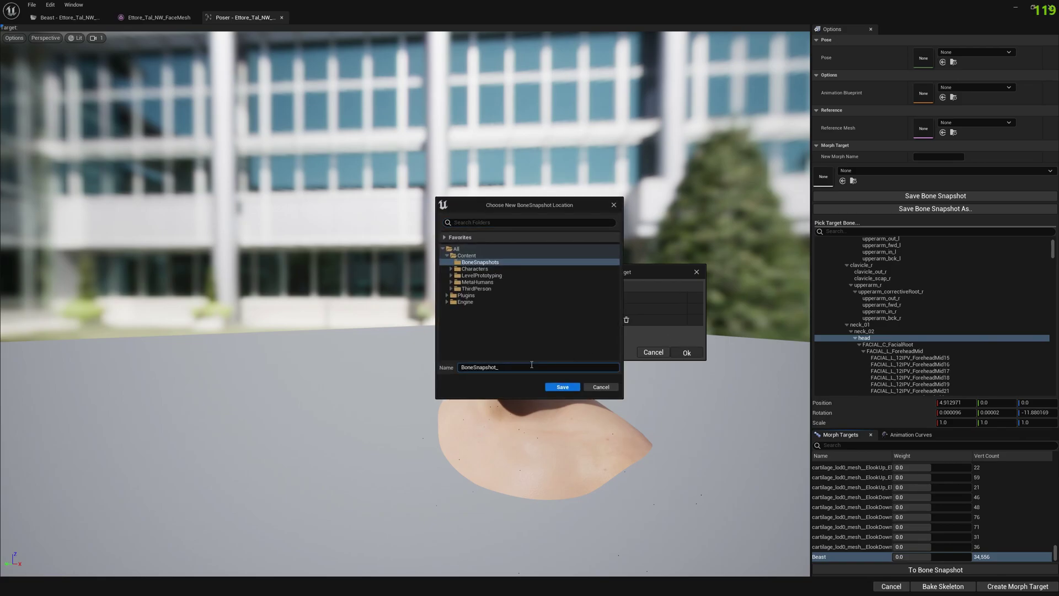
pyautogui.click(550, 386)
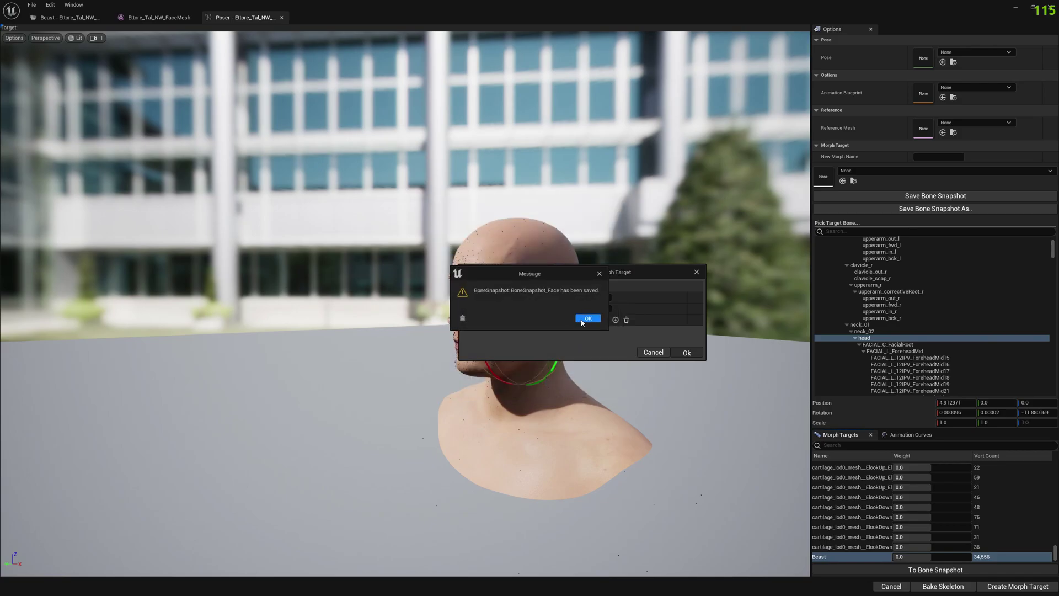
pyautogui.click(585, 322)
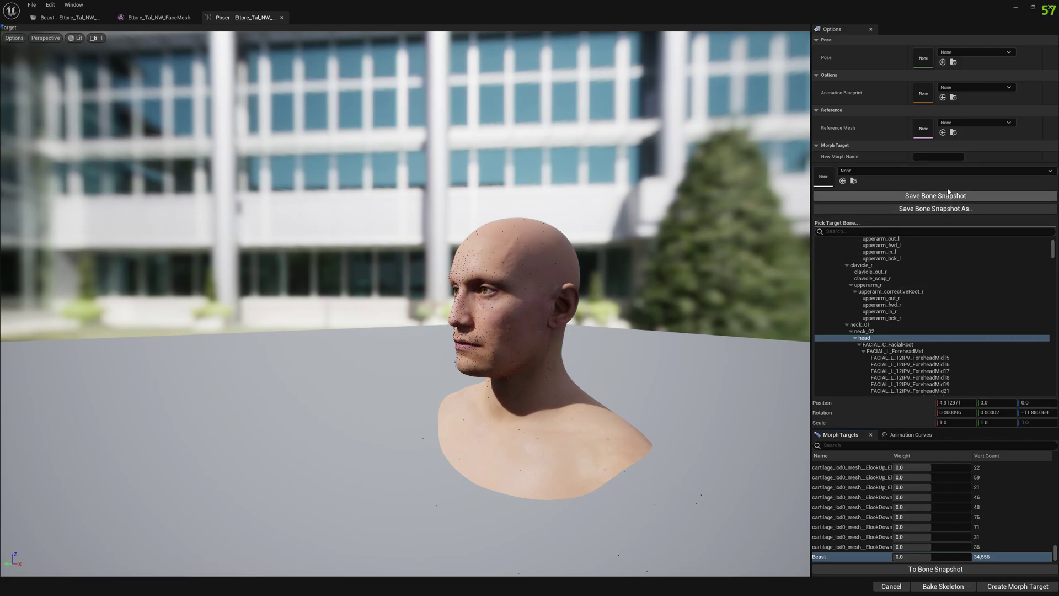
# - Create a new morph target named Skeleton using the BoneSnapshot_Face bone snapshot
pyautogui.click(937, 158)
pyautogui.write('Ske')
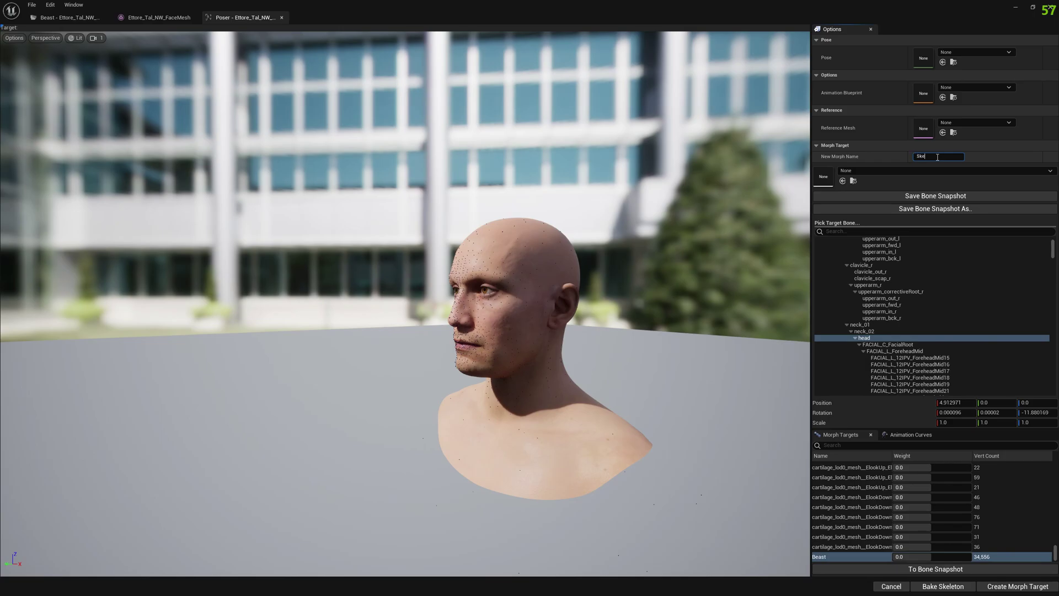
pyautogui.write('leton')
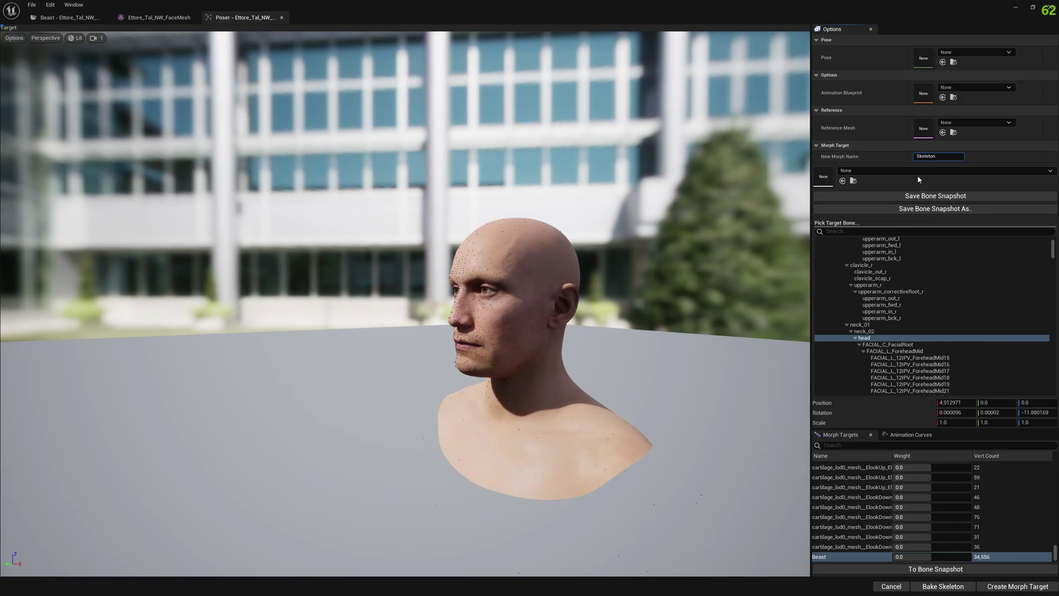
pyautogui.click(913, 171)
pyautogui.click(903, 258)
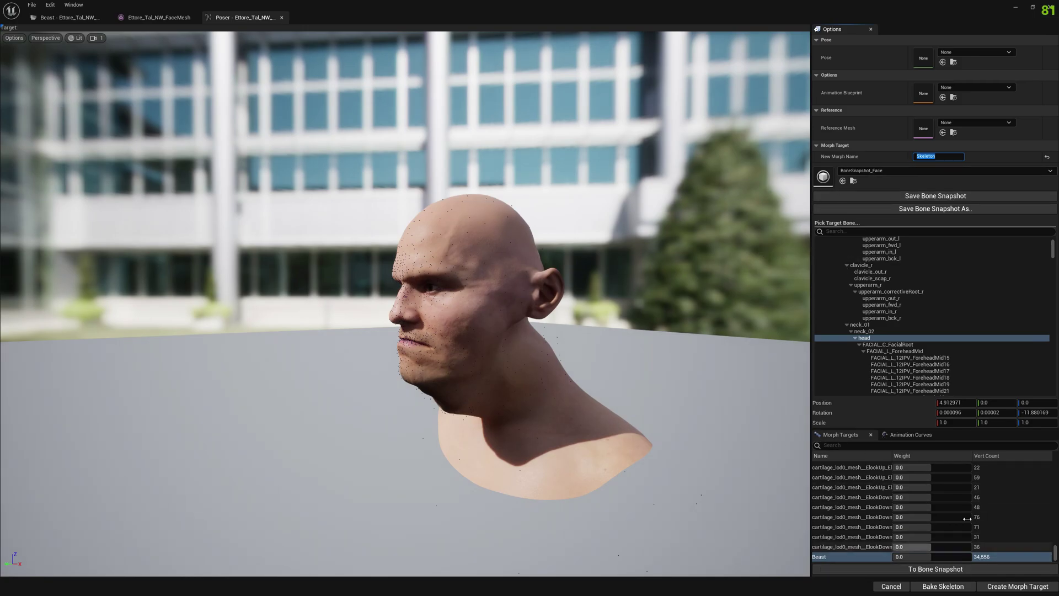
pyautogui.click(983, 590)
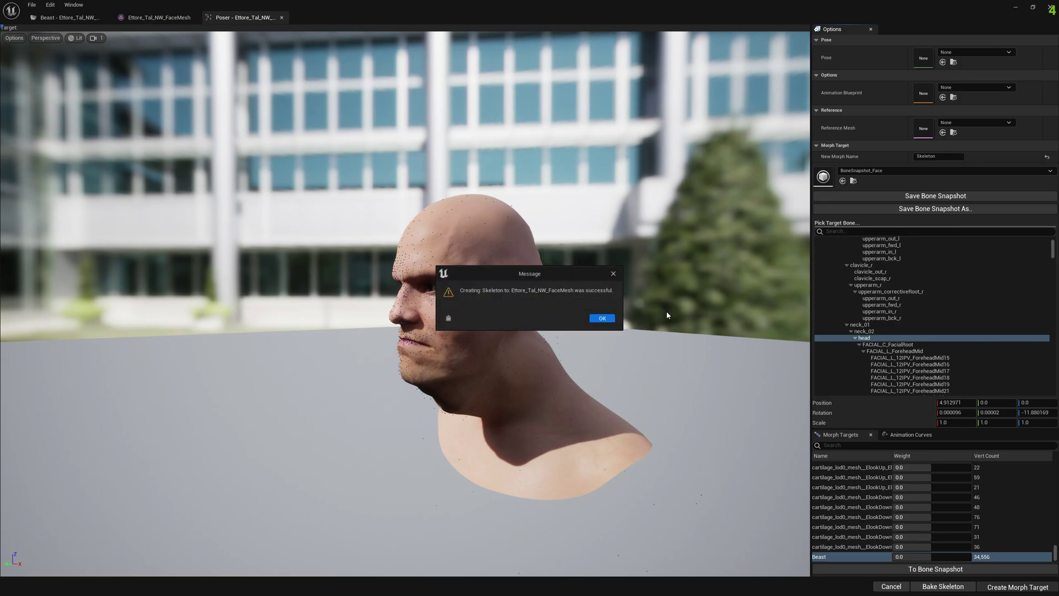
pyautogui.click(601, 319)
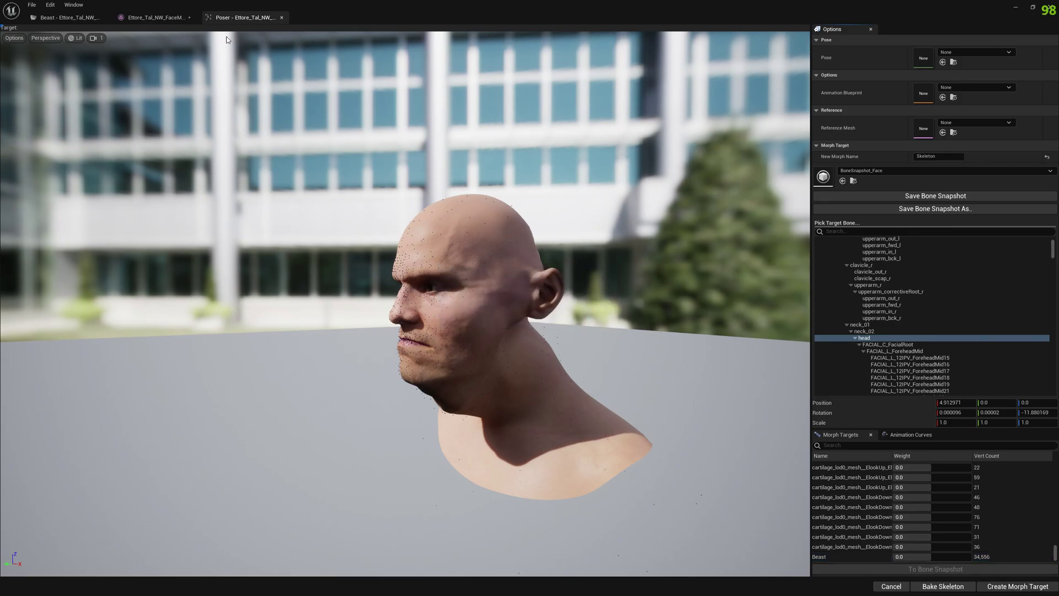
# - Export the Skeleton morph target as skeleton.OBJ into a new subfolder, New folder, inside Downloads/Beast
pyautogui.click(68, 17)
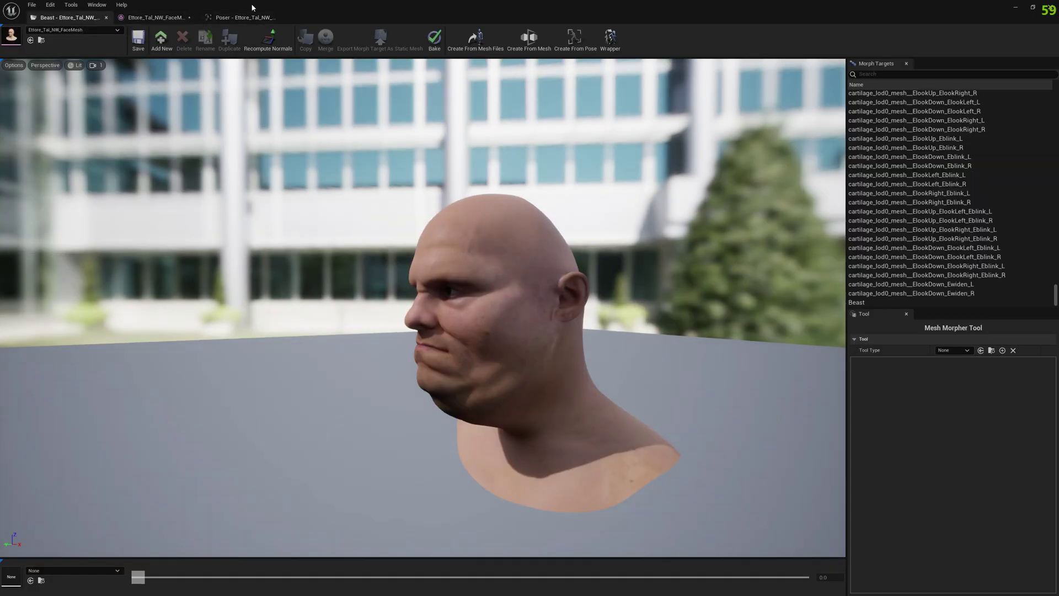
pyautogui.scroll(-2, 965, 229)
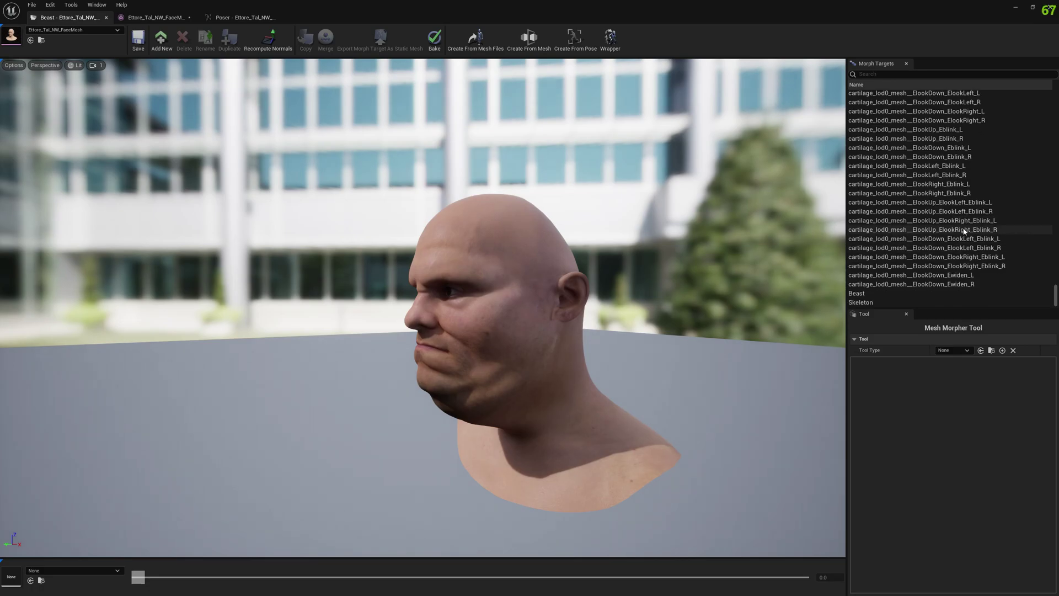
pyautogui.click(863, 305)
pyautogui.rightClick(867, 305)
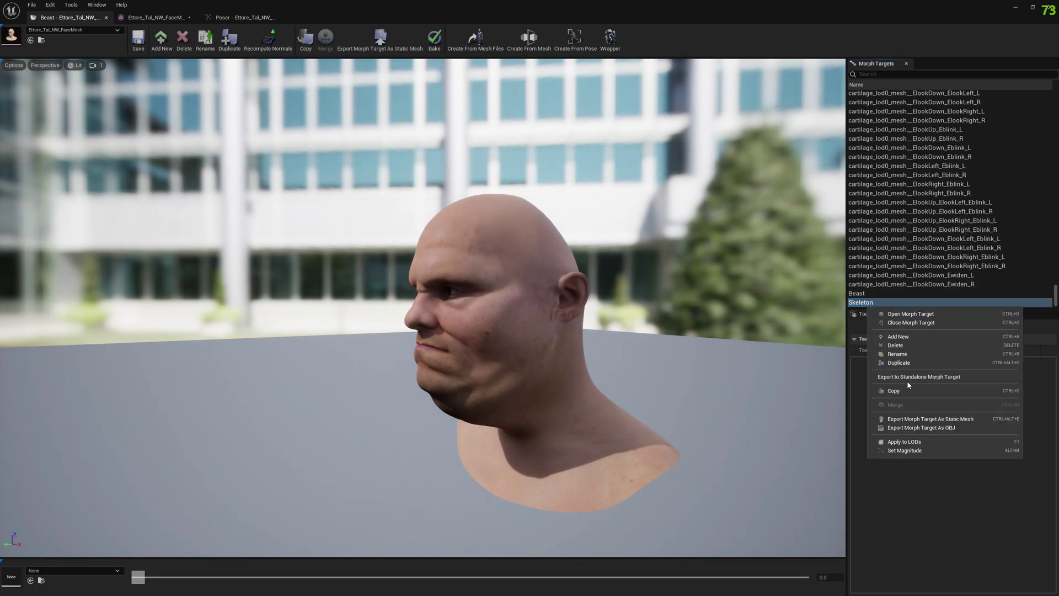
pyautogui.click(922, 428)
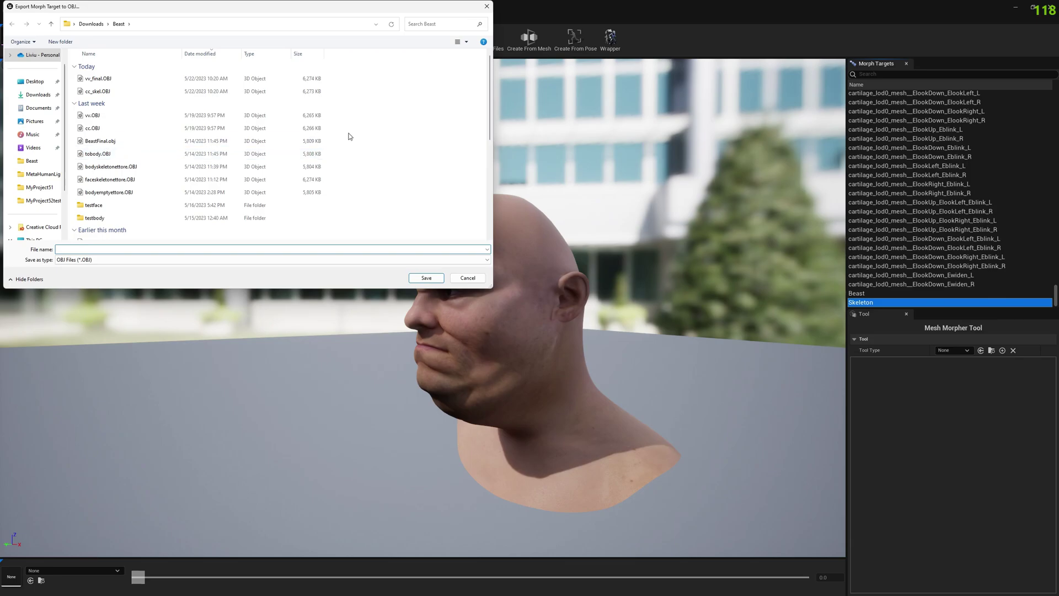
pyautogui.rightClick(401, 105)
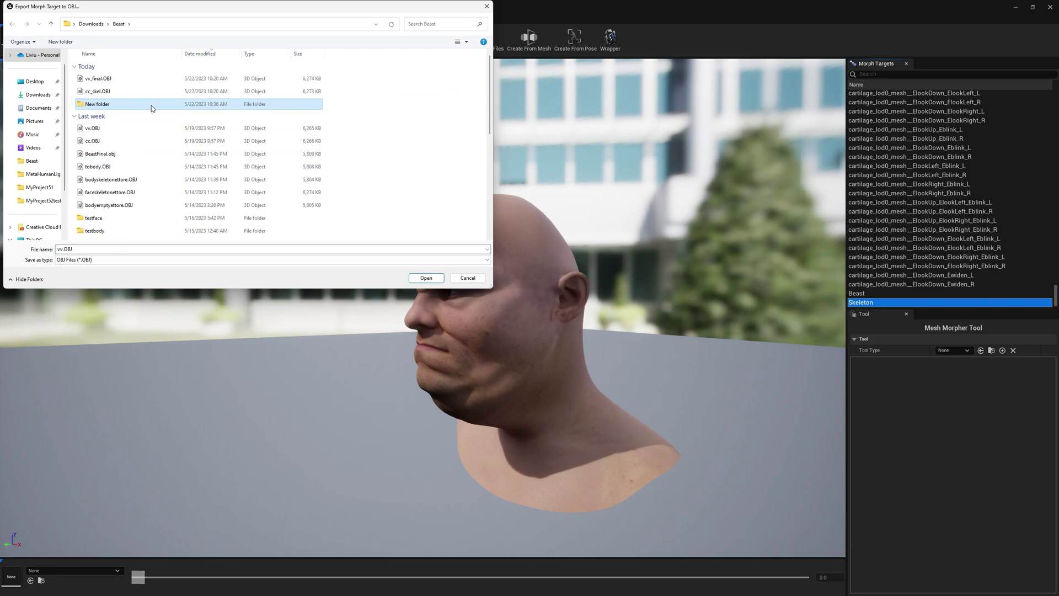
pyautogui.doubleClick(151, 108)
pyautogui.click(75, 251)
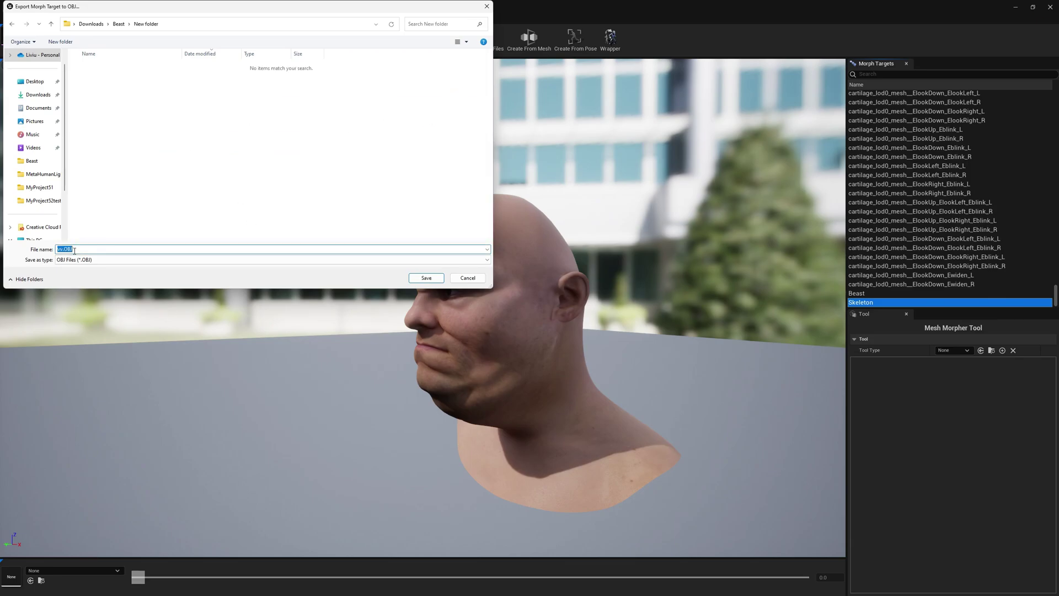
pyautogui.write('skeleton')
pyautogui.click(423, 280)
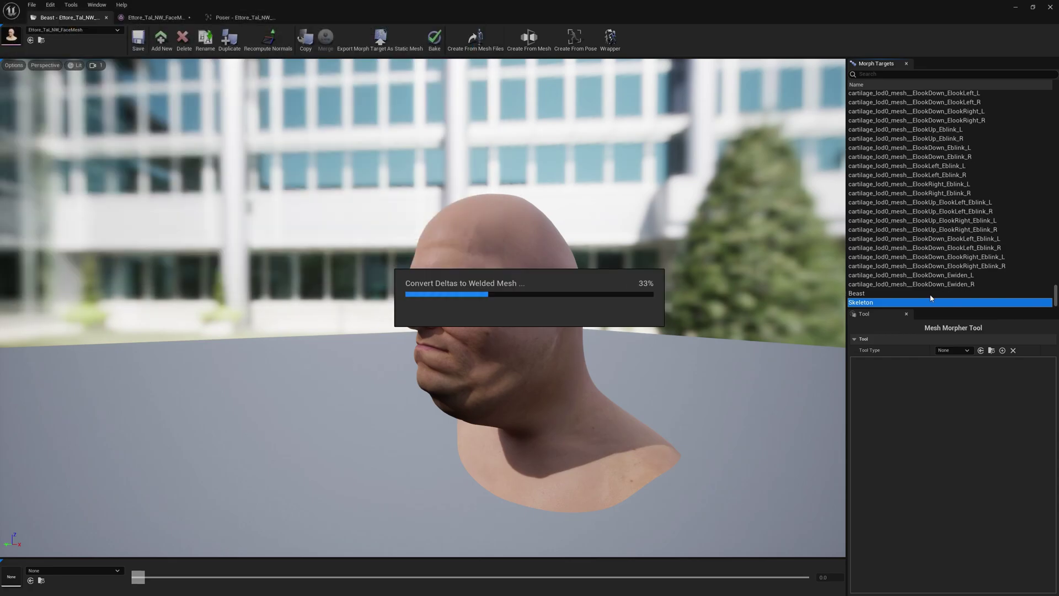
# - Export the Beast morph target as beast.OBJ into the same New folder
pyautogui.click(874, 293)
pyautogui.rightClick(875, 292)
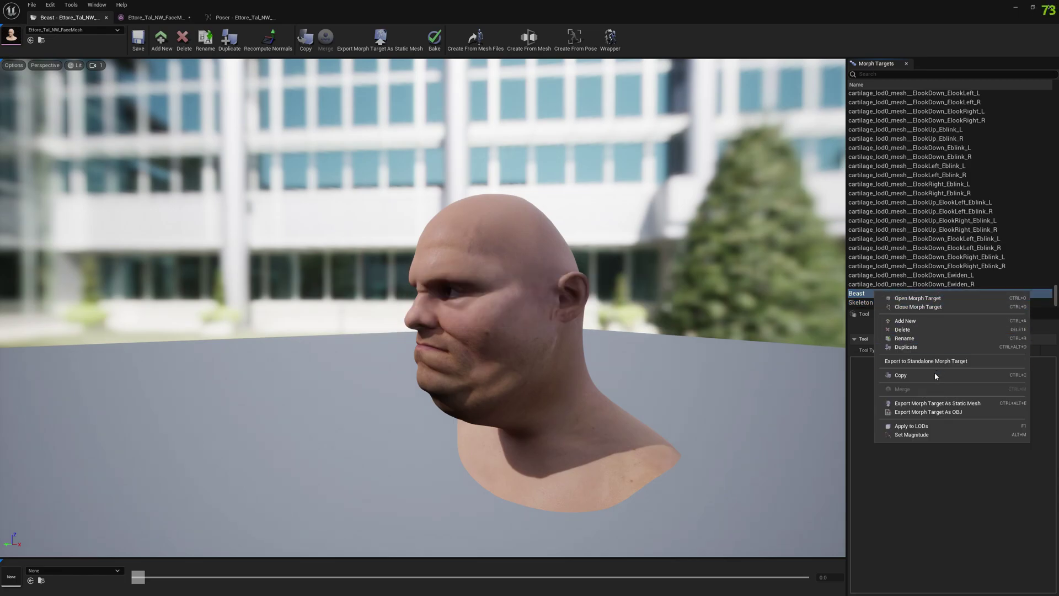
pyautogui.click(920, 412)
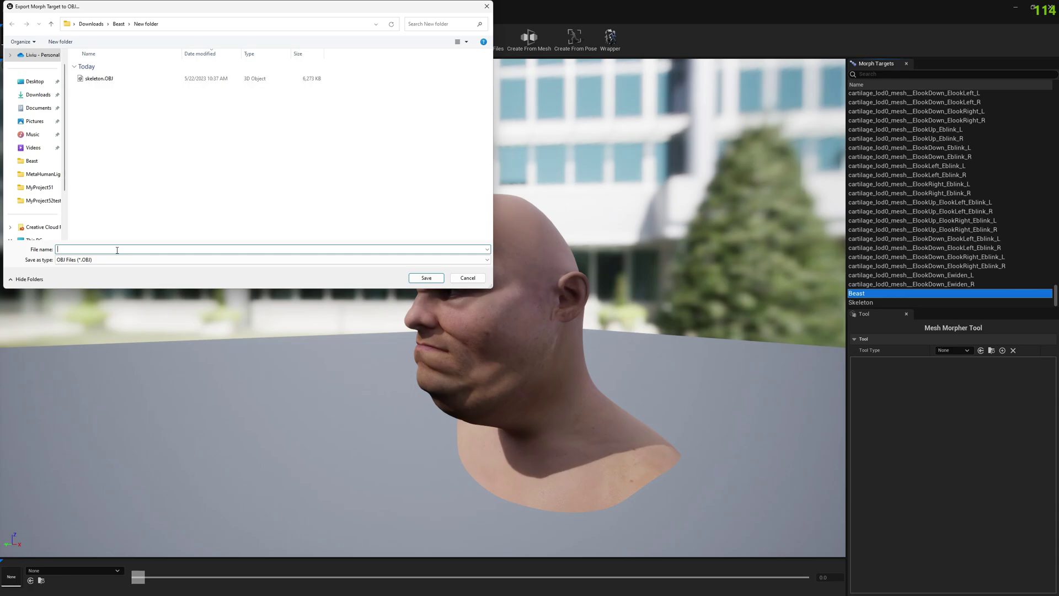
pyautogui.write('beast')
pyautogui.click(428, 279)
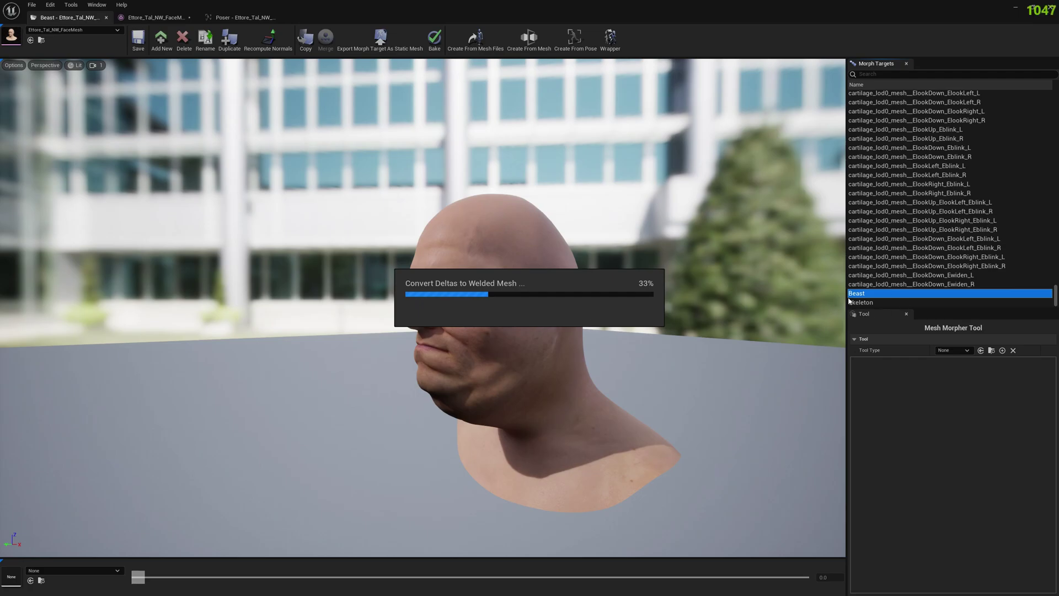
# - Preview the BoneSnapshot_Face bone snapshot on the face mesh
pyautogui.click(75, 569)
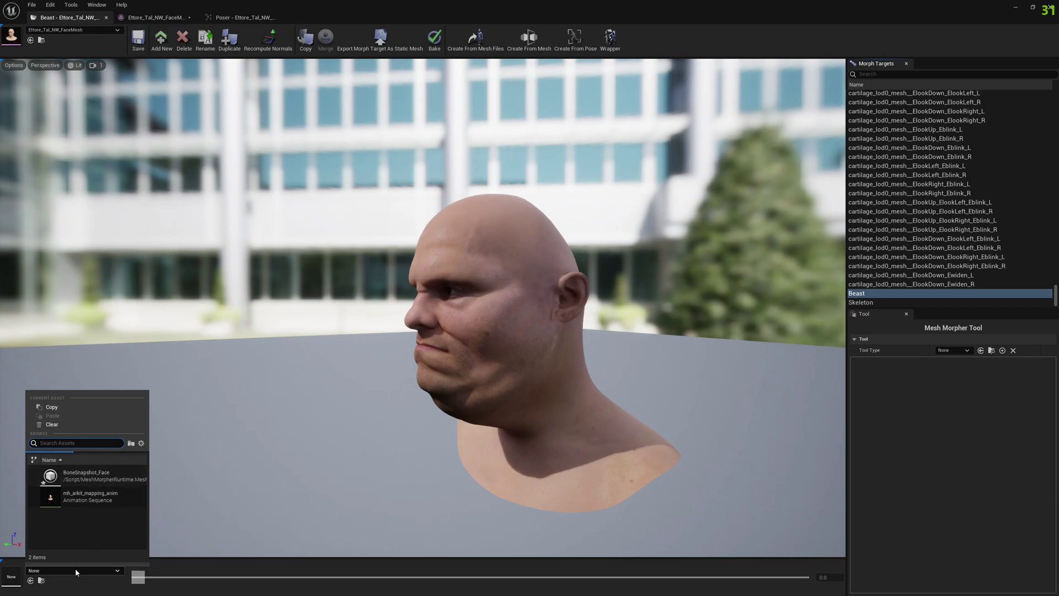
pyautogui.click(89, 475)
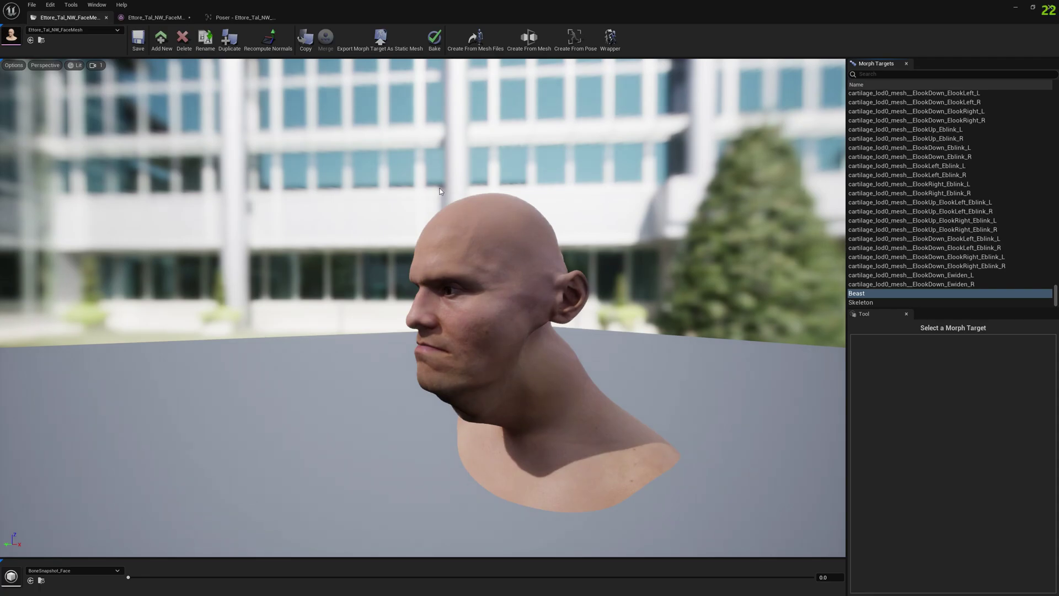
# - Start Create From Mesh Files and load skeleton.OBJ from New folder as the base file
pyautogui.click(483, 44)
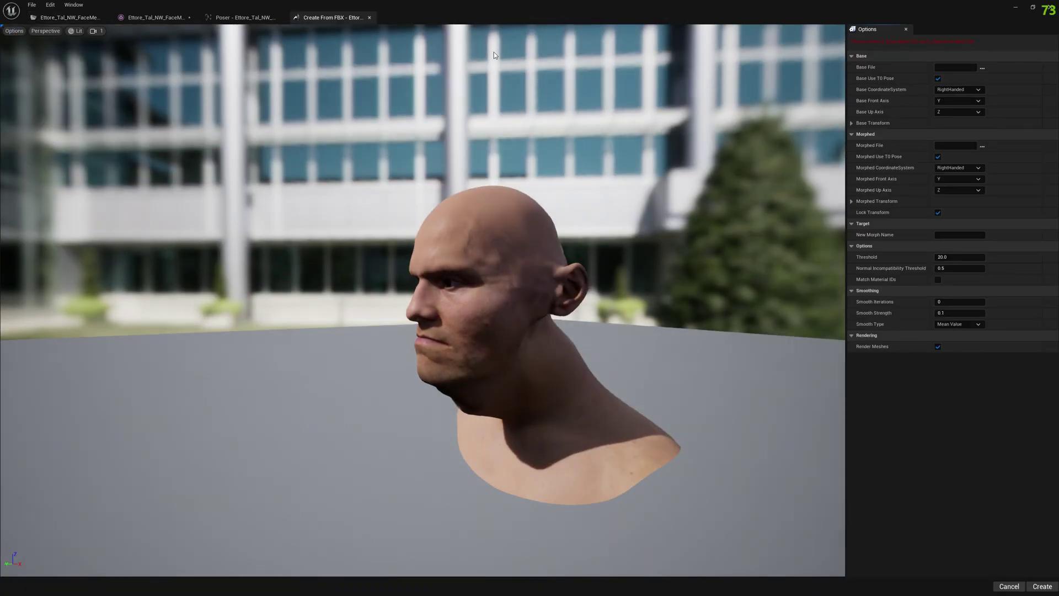
pyautogui.click(982, 68)
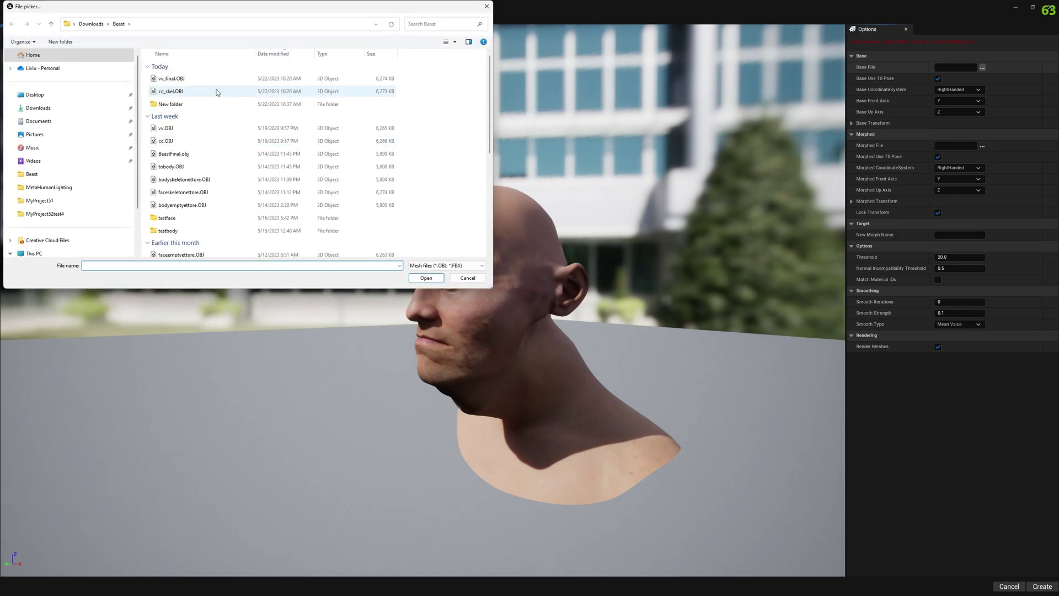
pyautogui.doubleClick(172, 104)
pyautogui.doubleClick(172, 91)
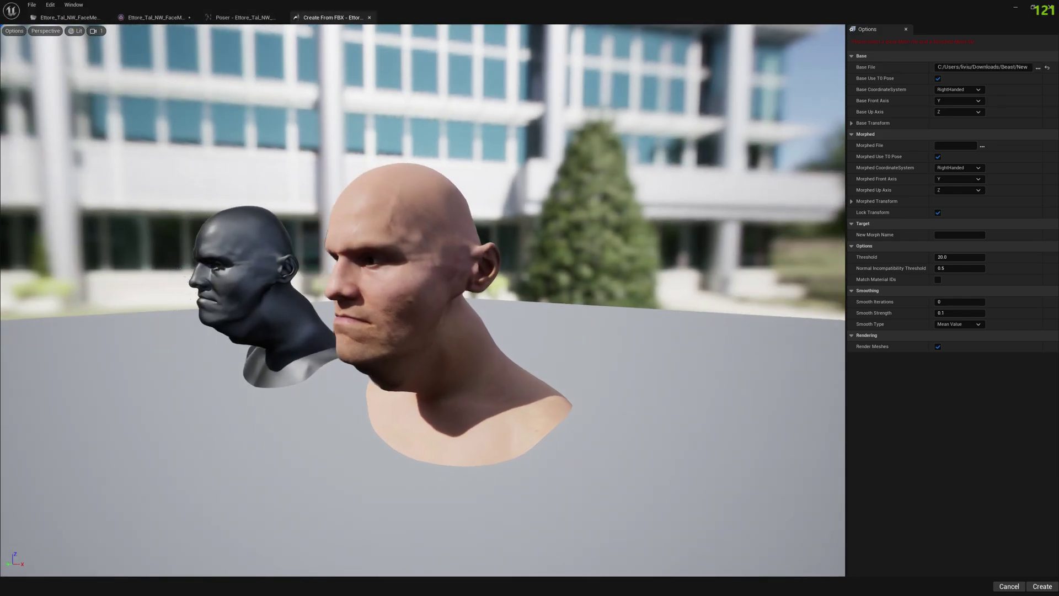
pyautogui.keyDown('alt'); pyautogui.moveTo(439, 293); pyautogui.dragTo(552, 294); pyautogui.keyUp('alt')
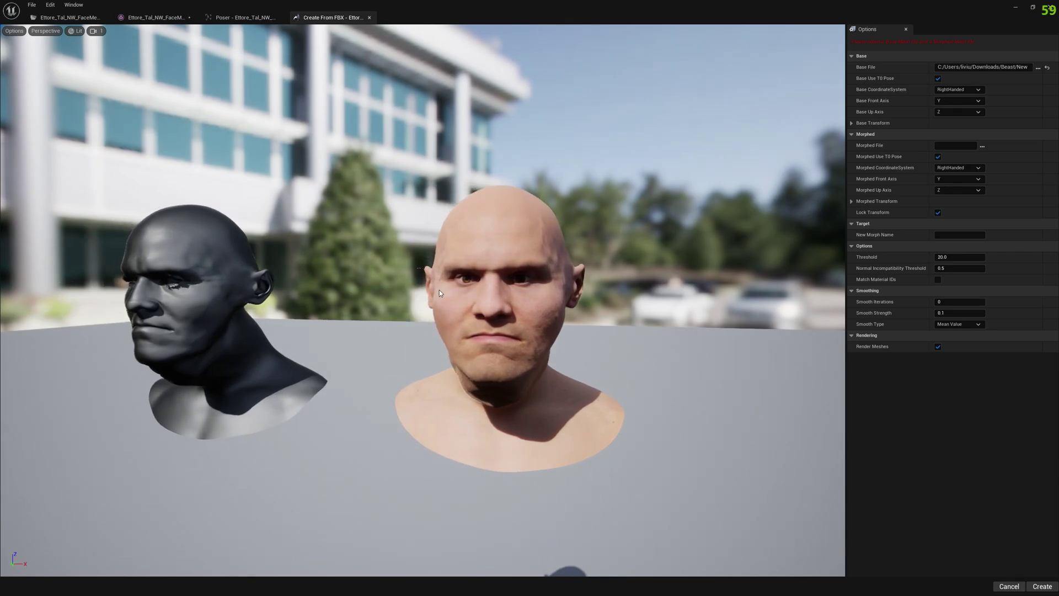
# - Load beast.OBJ from New folder as the morphed file
pyautogui.click(982, 145)
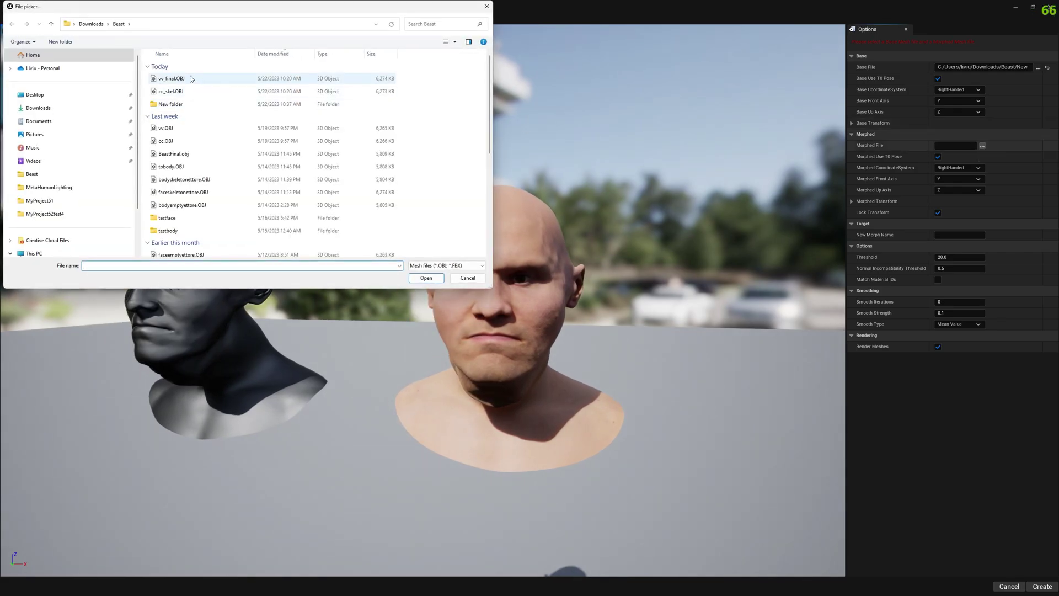
pyautogui.doubleClick(175, 104)
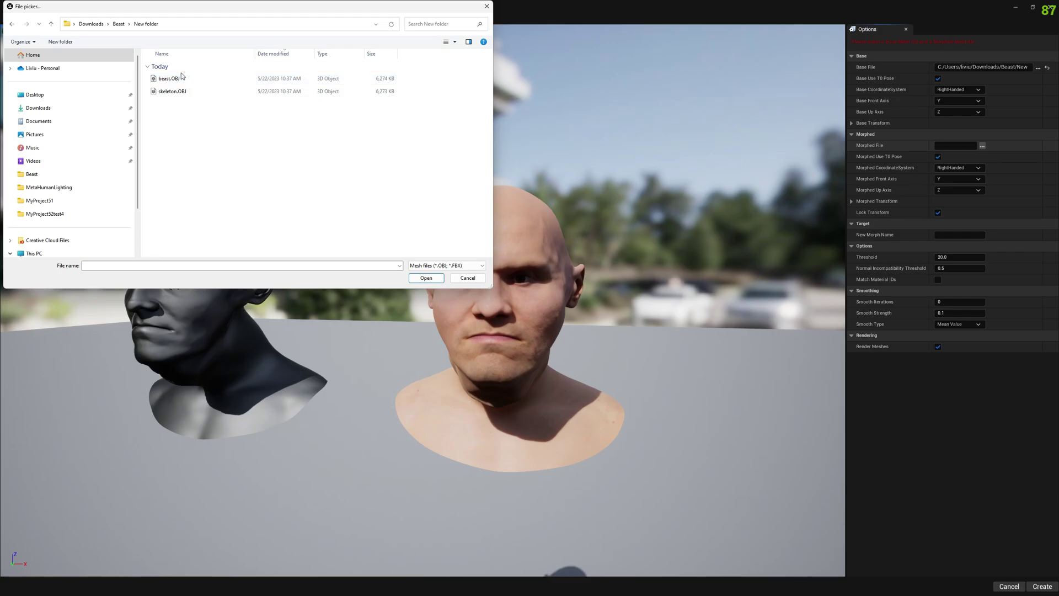
pyautogui.doubleClick(176, 79)
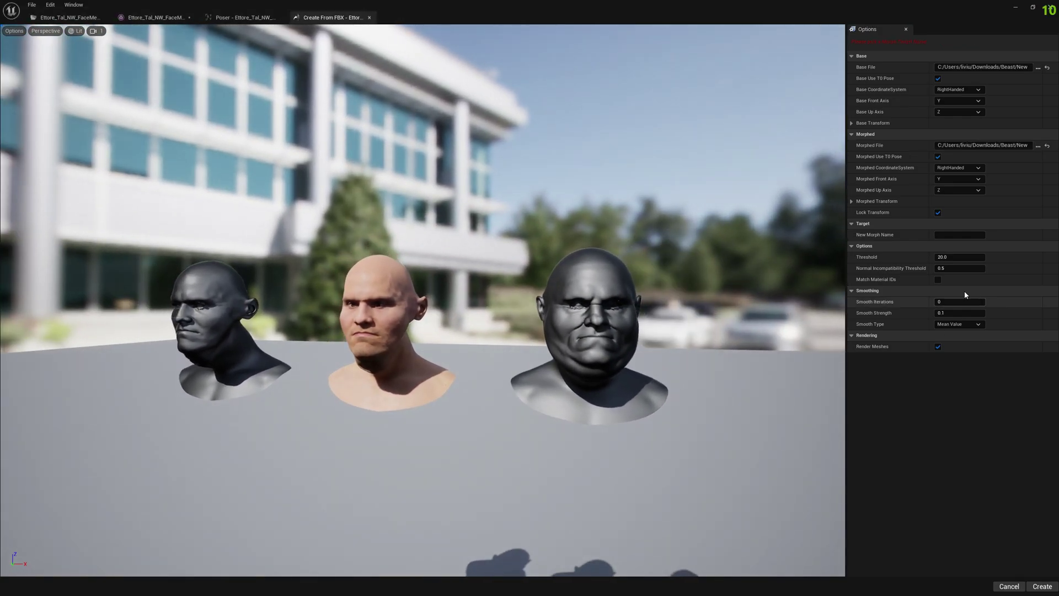
# - Create a new morph target named BeastFinal from the loaded base and morphed files
pyautogui.click(964, 236)
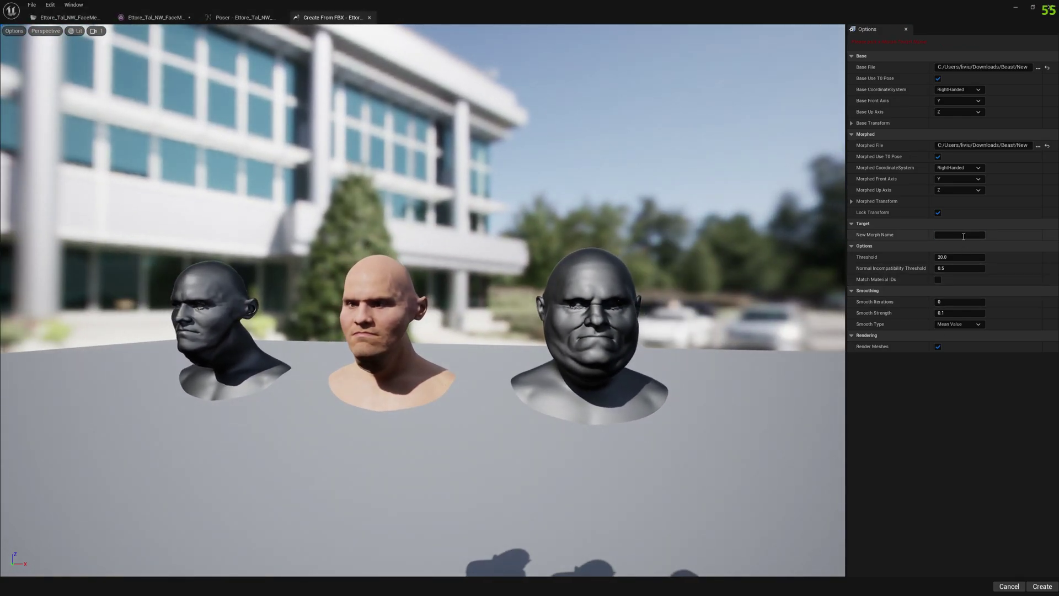
pyautogui.write('BeastFinal')
pyautogui.press('Return')
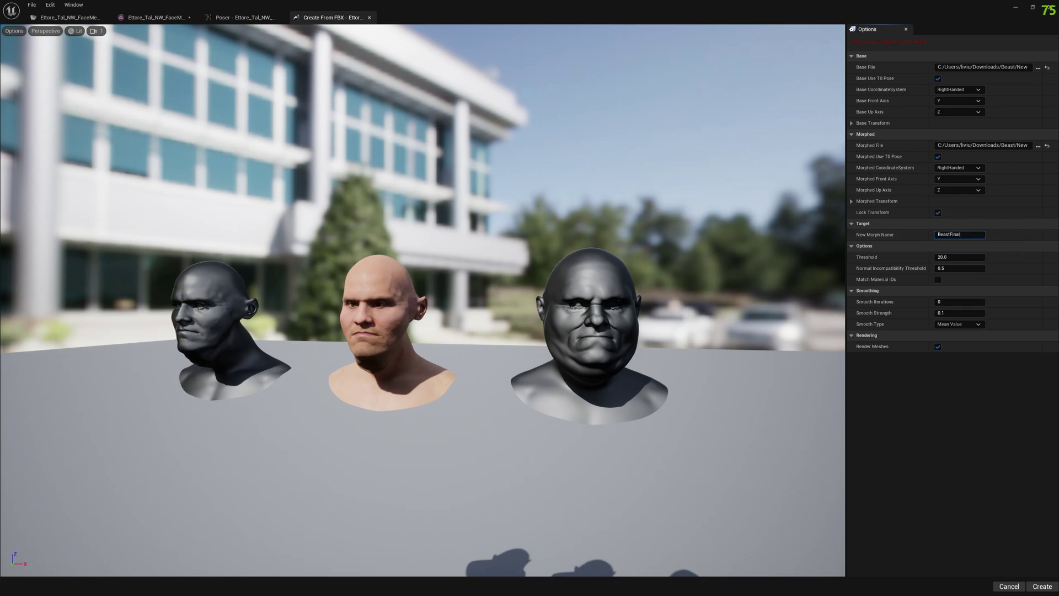
pyautogui.click(1041, 586)
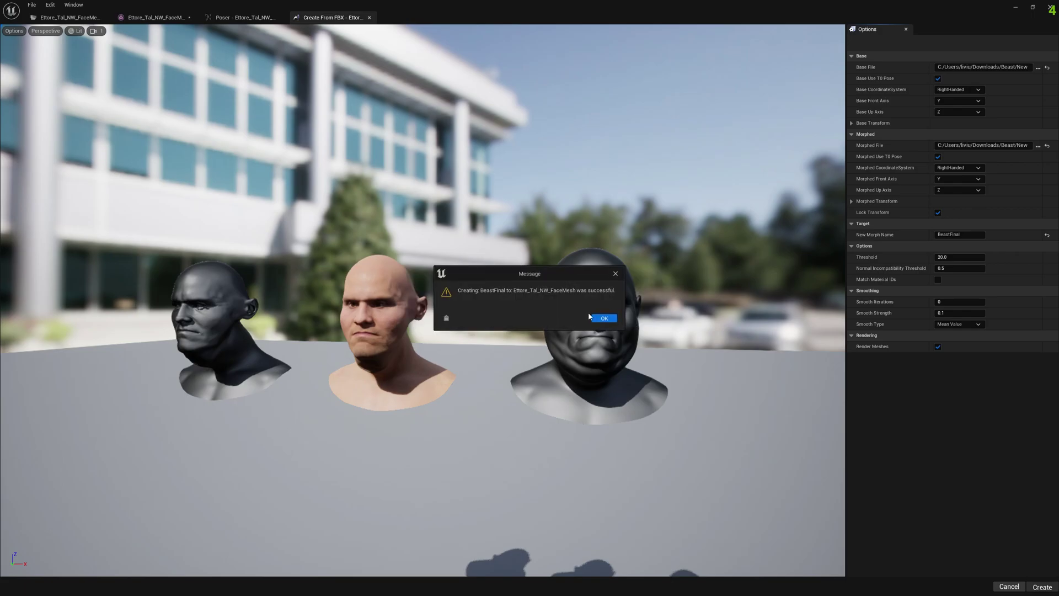
pyautogui.click(604, 313)
# - Return to the level editor and save the modified BoneSnapshot_Face and Ettore_Tal_NW_FaceMesh assets
pyautogui.click(1014, 8)
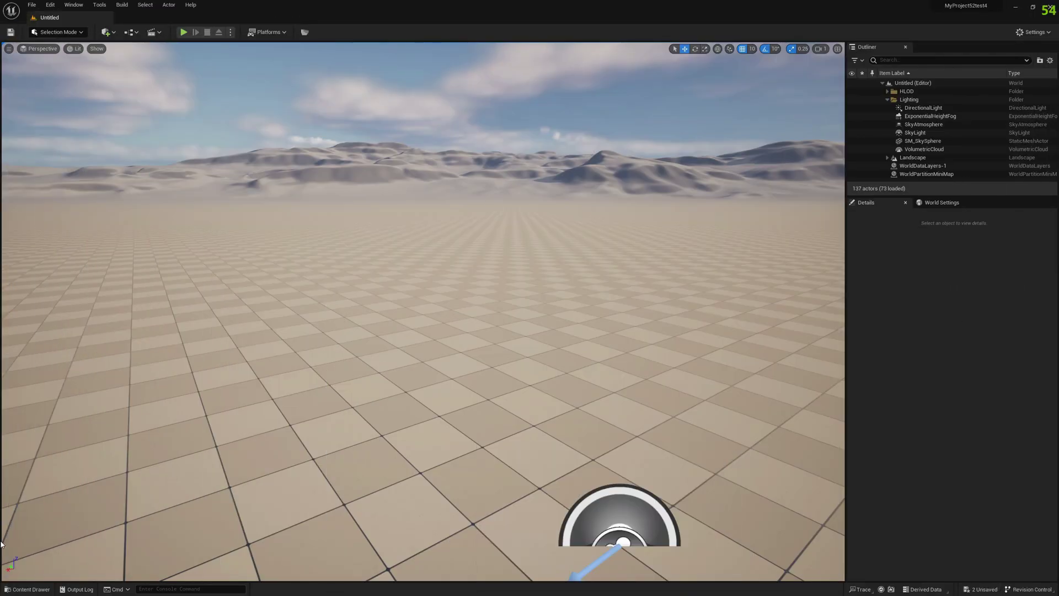
pyautogui.click(28, 589)
pyautogui.click(97, 392)
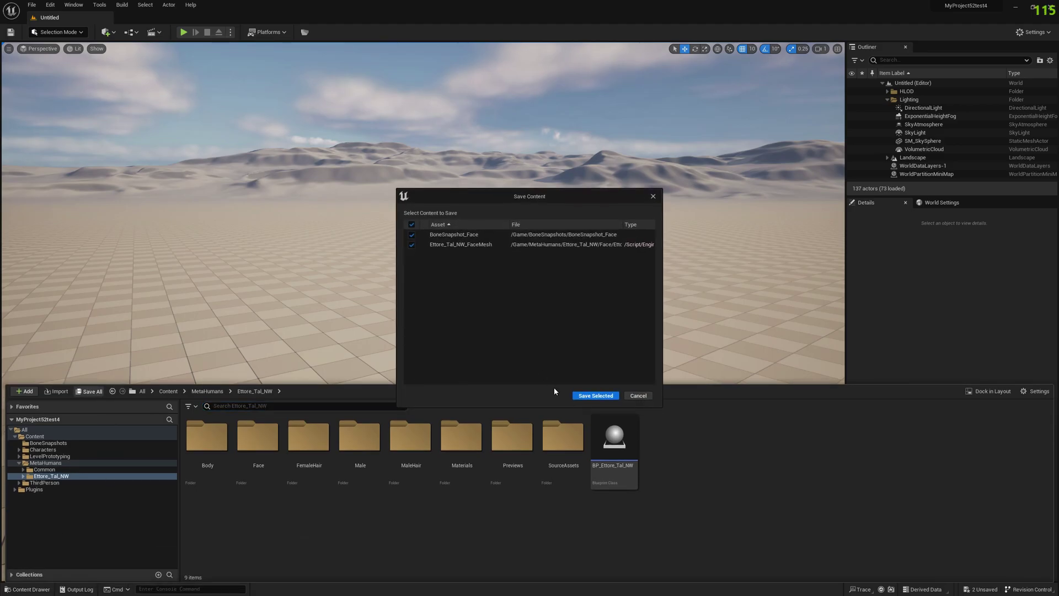
pyautogui.click(595, 395)
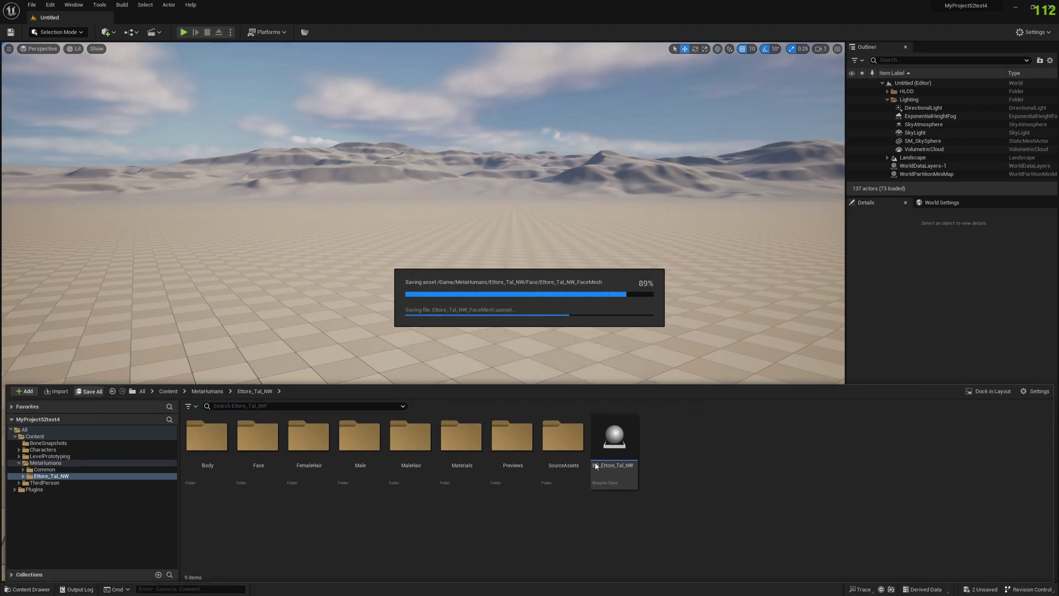
# - Open the BP_Ettore_Tal_NW blueprint and open the skeletal mesh asset assigned to its Face component
pyautogui.click(614, 439)
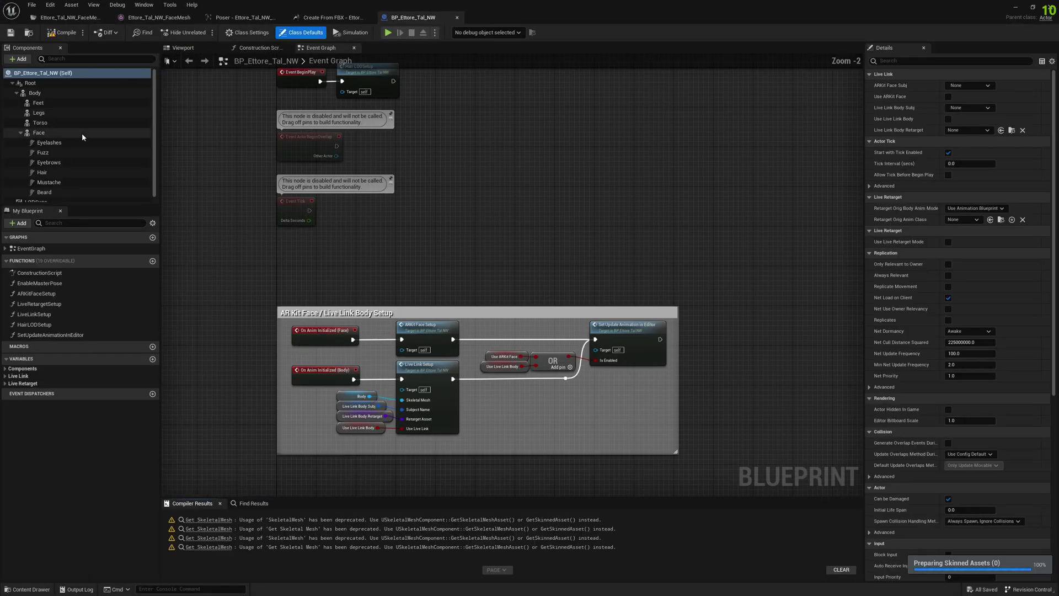
pyautogui.click(61, 133)
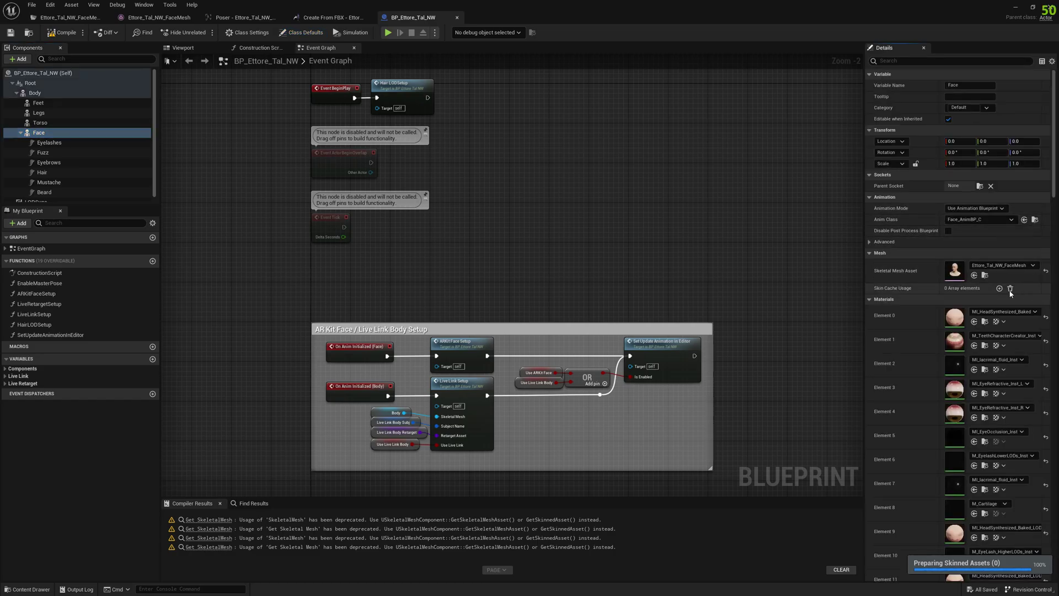
pyautogui.doubleClick(953, 271)
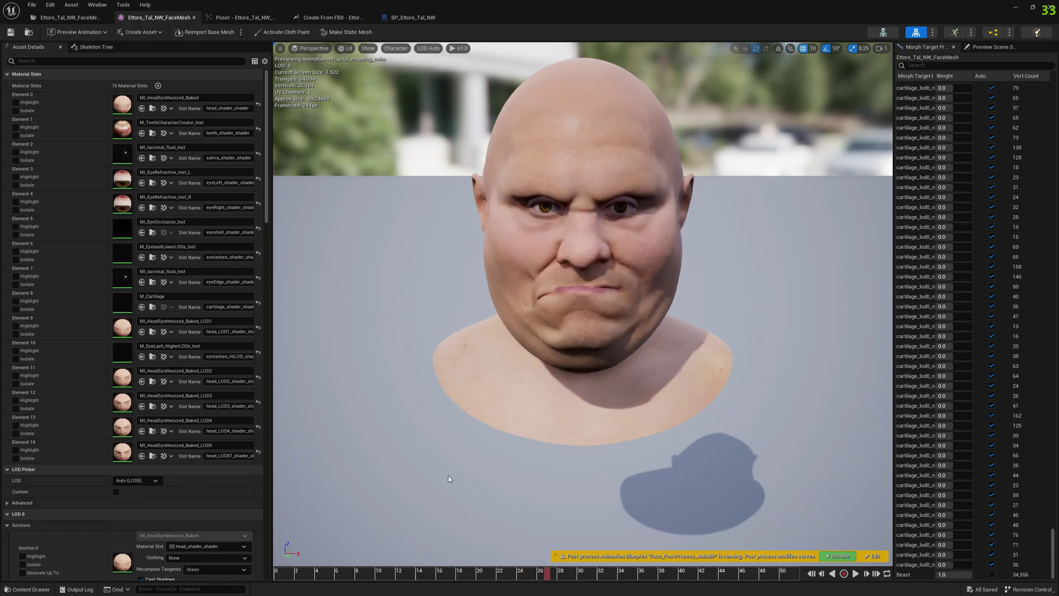
# - Locate the face mesh's post process animation blueprint, Face_PostProcess_AnimBP, and open its AnimGraph
pyautogui.moveTo(266, 127); pyautogui.dragTo(268, 388)
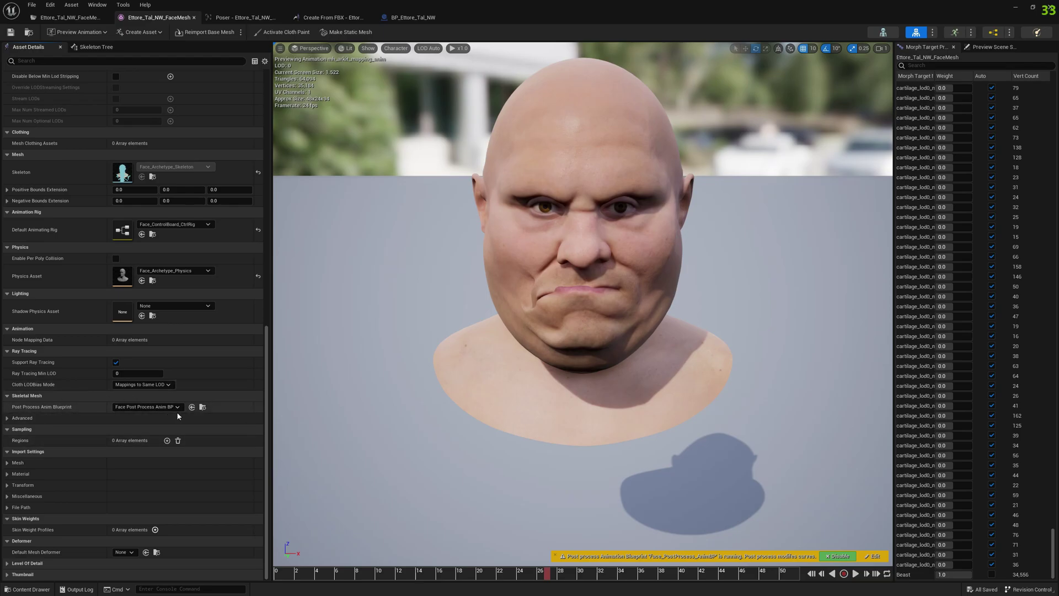
pyautogui.click(191, 406)
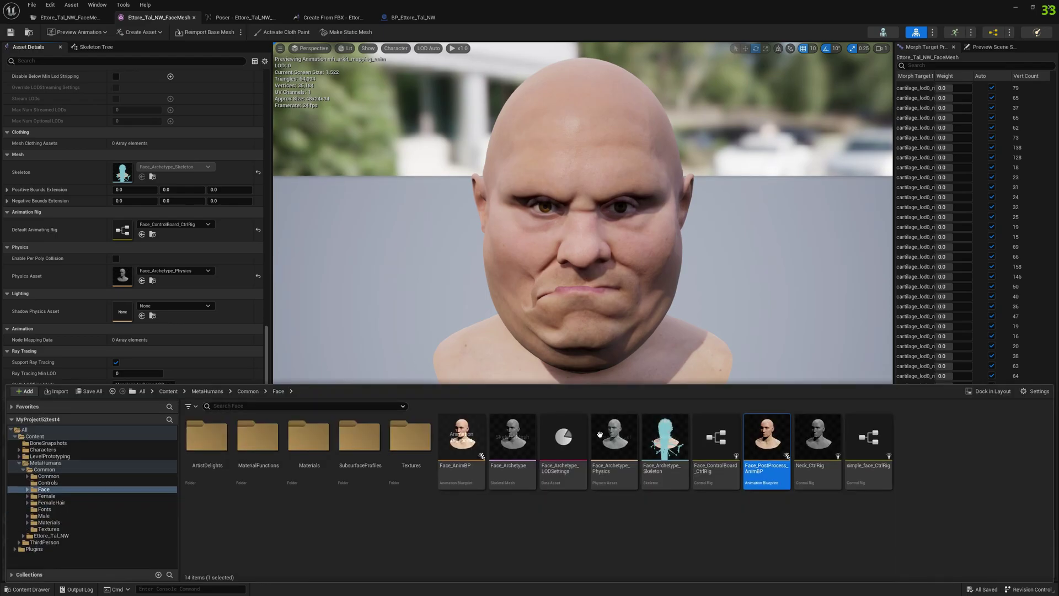
pyautogui.doubleClick(767, 438)
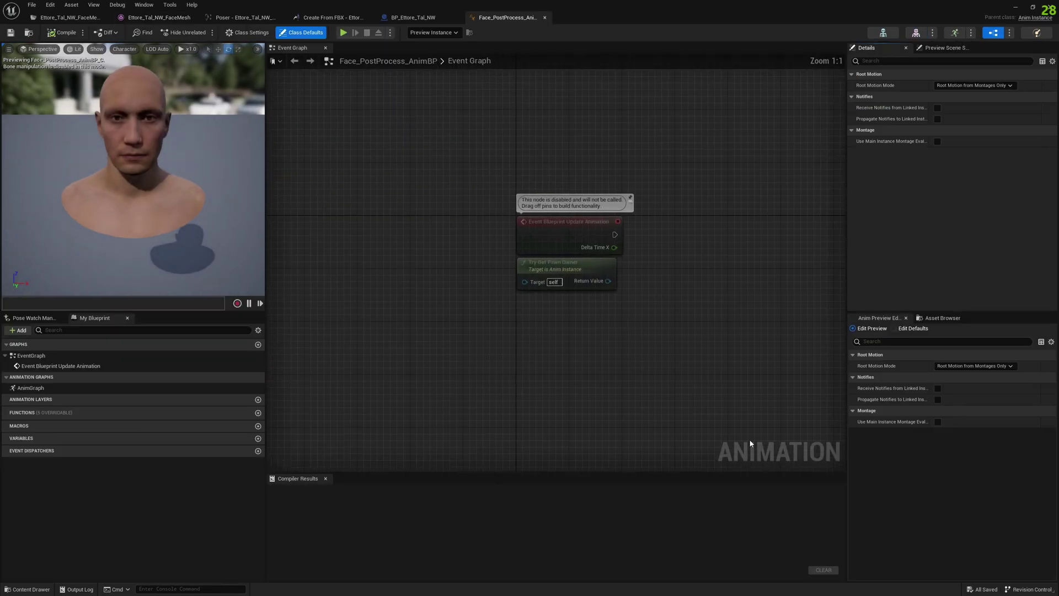
pyautogui.doubleClick(30, 388)
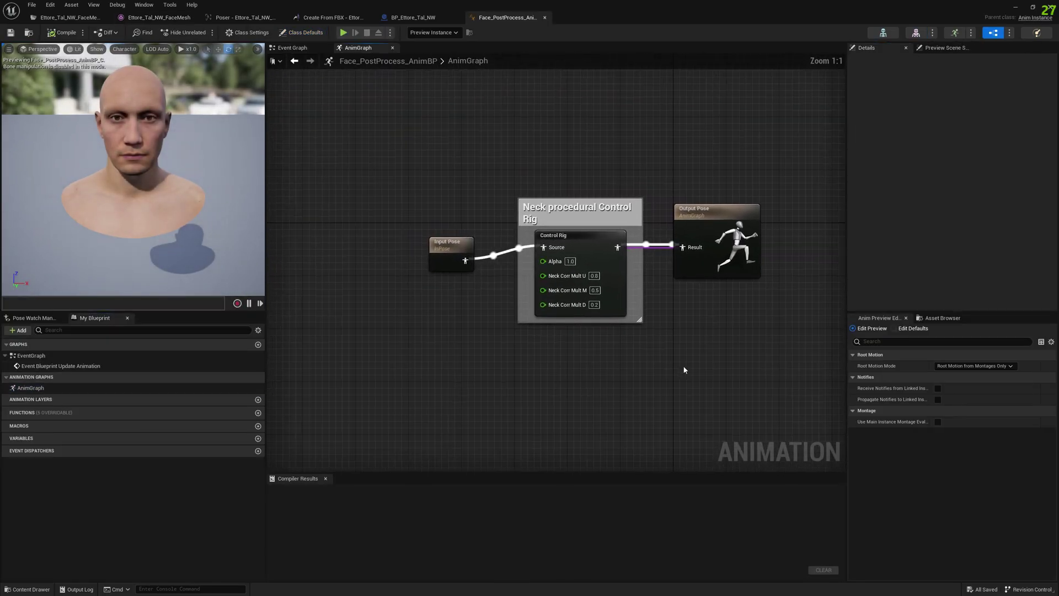
# - Add a Load Bonesnapshot node between the Control Rig and Output Pose nodes and connect the Control Rig output to its Component Pose
pyautogui.moveTo(534, 247); pyautogui.dragTo(834, 246)
pyautogui.rightClick(557, 332)
pyautogui.write('load bo')
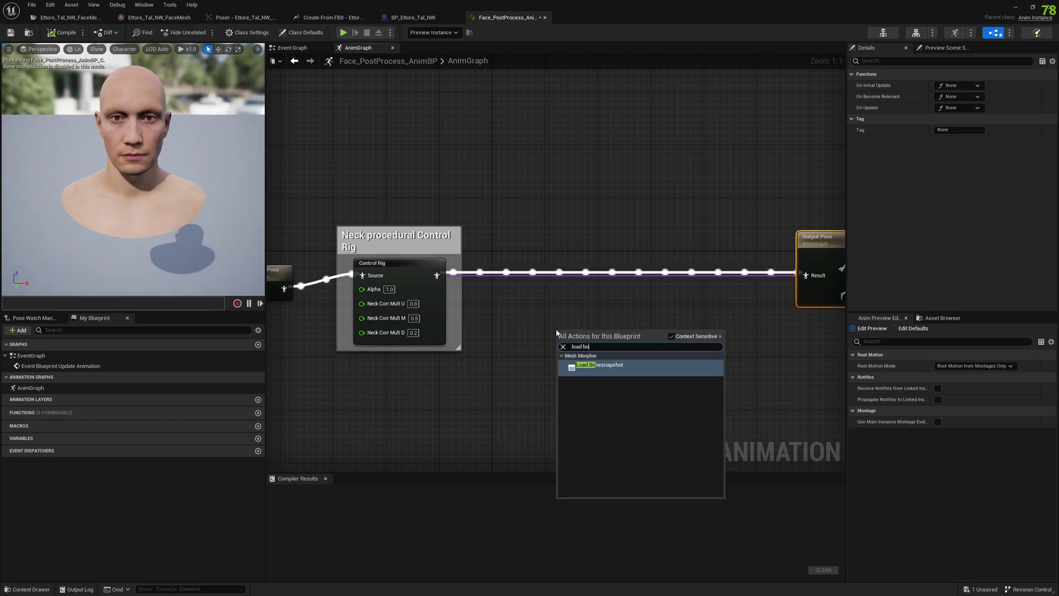
pyautogui.press('Return')
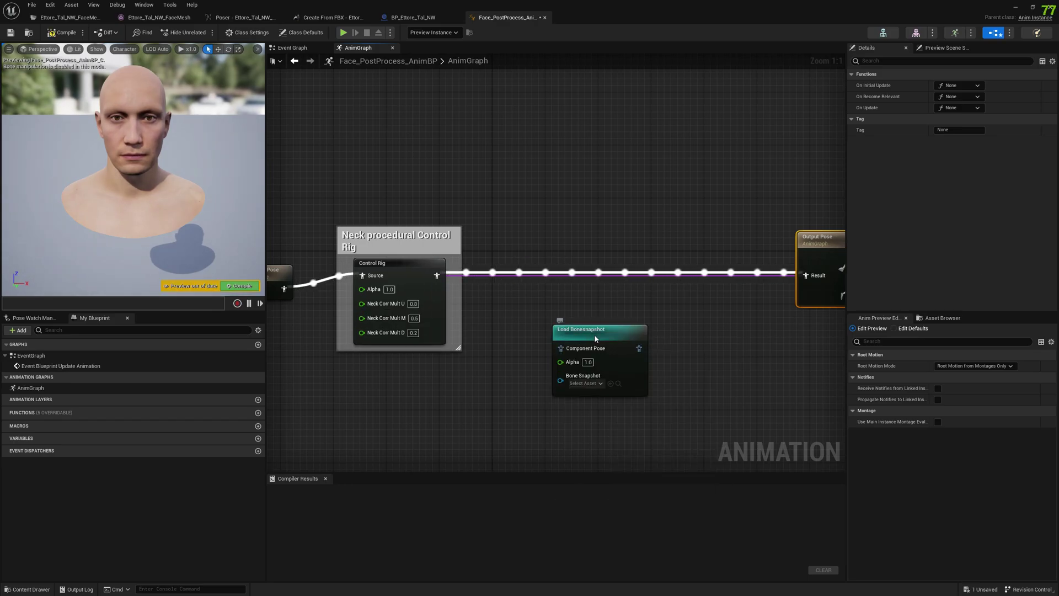
pyautogui.moveTo(599, 339); pyautogui.dragTo(599, 261)
pyautogui.moveTo(437, 276); pyautogui.dragTo(575, 269)
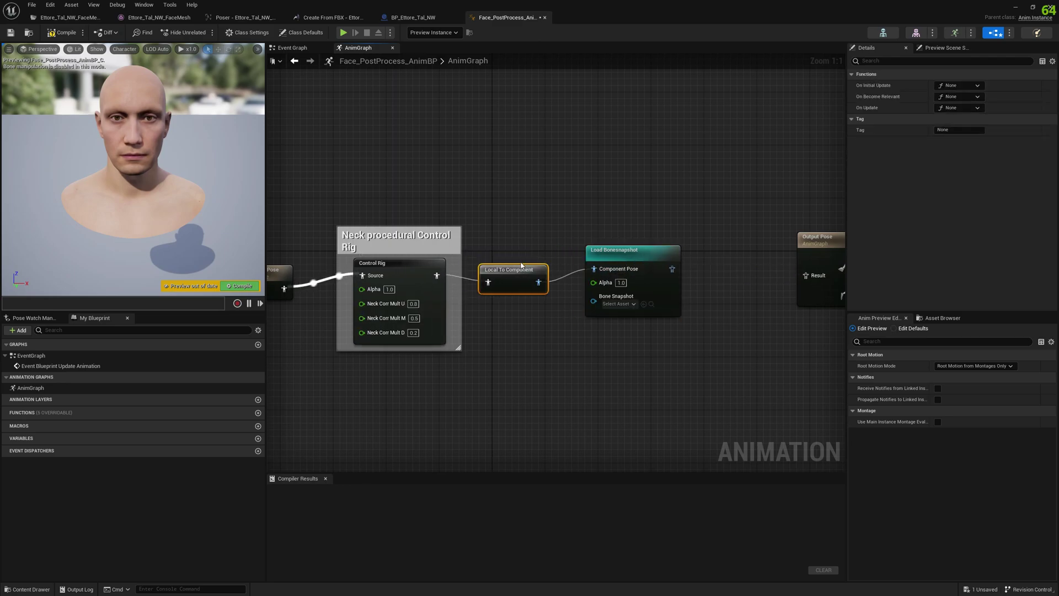
# - Assign BoneSnapshot_Face as the Bone Snapshot of the Load Bonesnapshot node
pyautogui.click(627, 267)
pyautogui.click(630, 310)
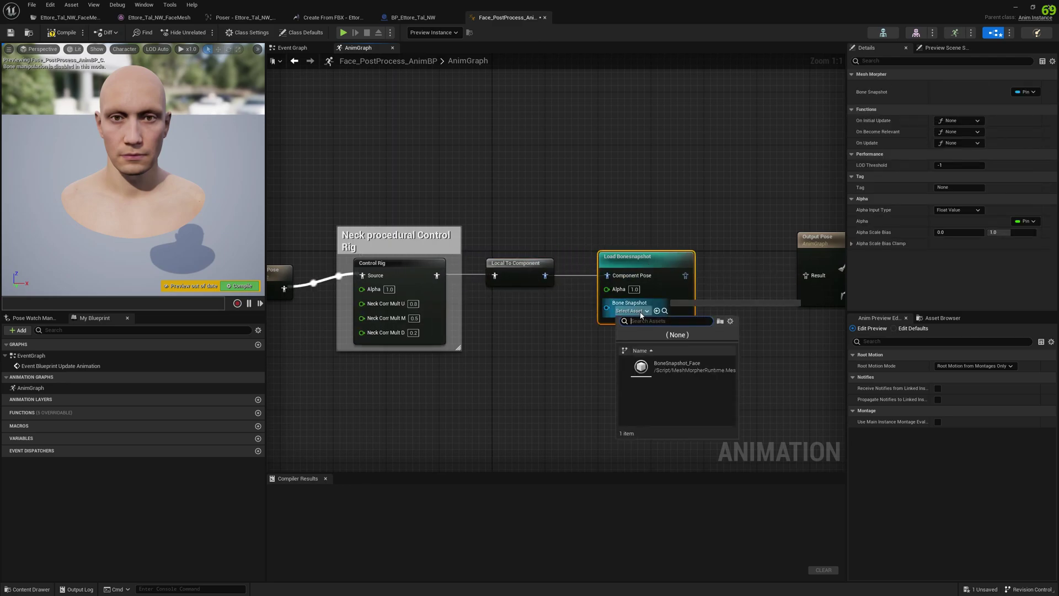
pyautogui.click(701, 372)
pyautogui.click(611, 355)
pyautogui.moveTo(709, 355); pyautogui.dragTo(528, 378, button='right')
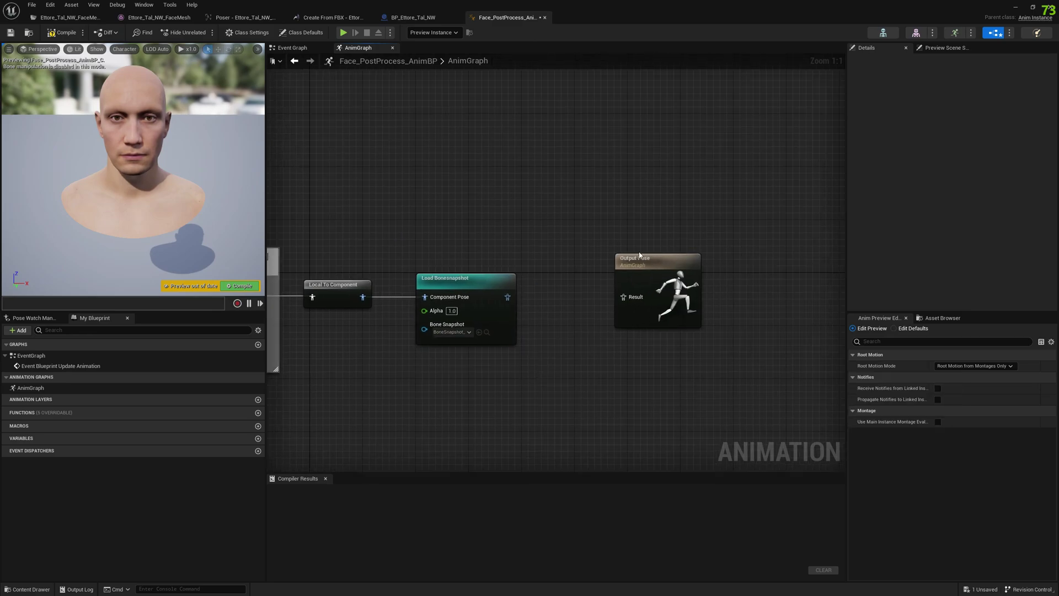
# - Move the Output Pose node away to make room and add a Modify Curve node after Load Bonesnapshot
pyautogui.click(680, 259)
pyautogui.moveTo(665, 260); pyautogui.dragTo(818, 260)
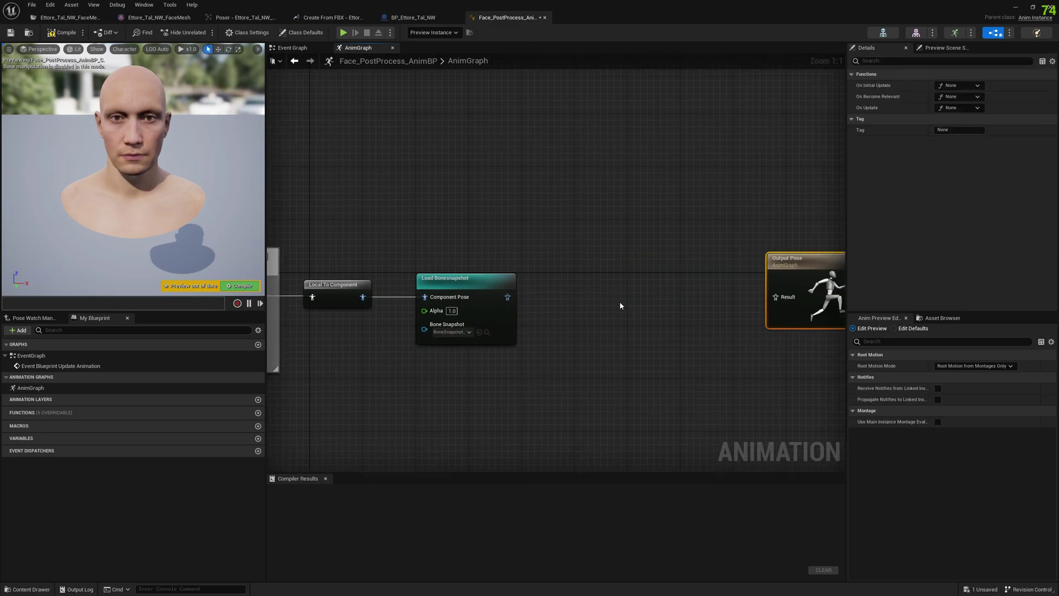
pyautogui.rightClick(592, 300)
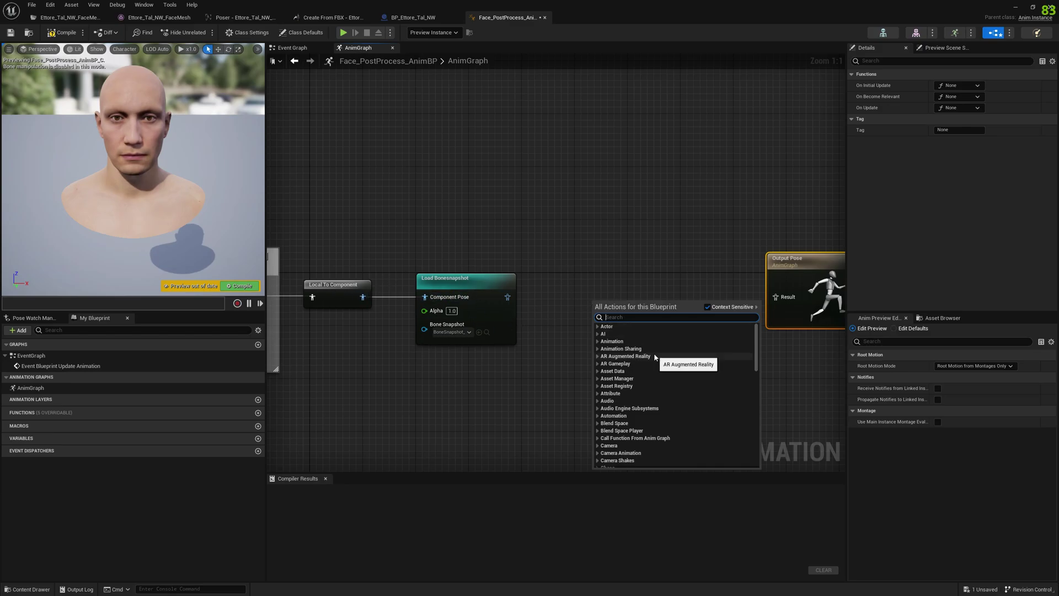
pyautogui.write('modify c')
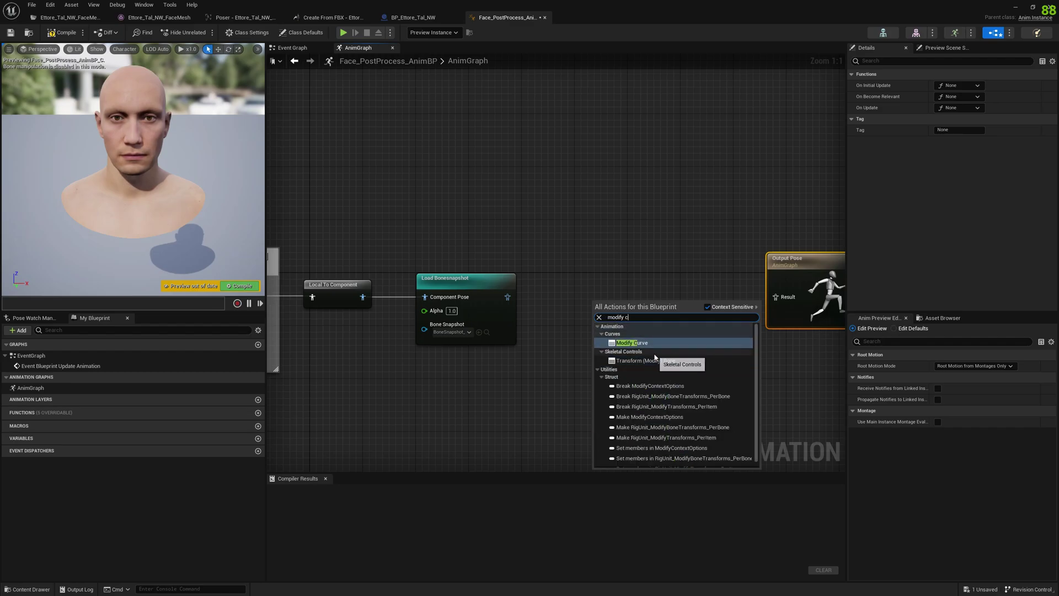
pyautogui.click(653, 343)
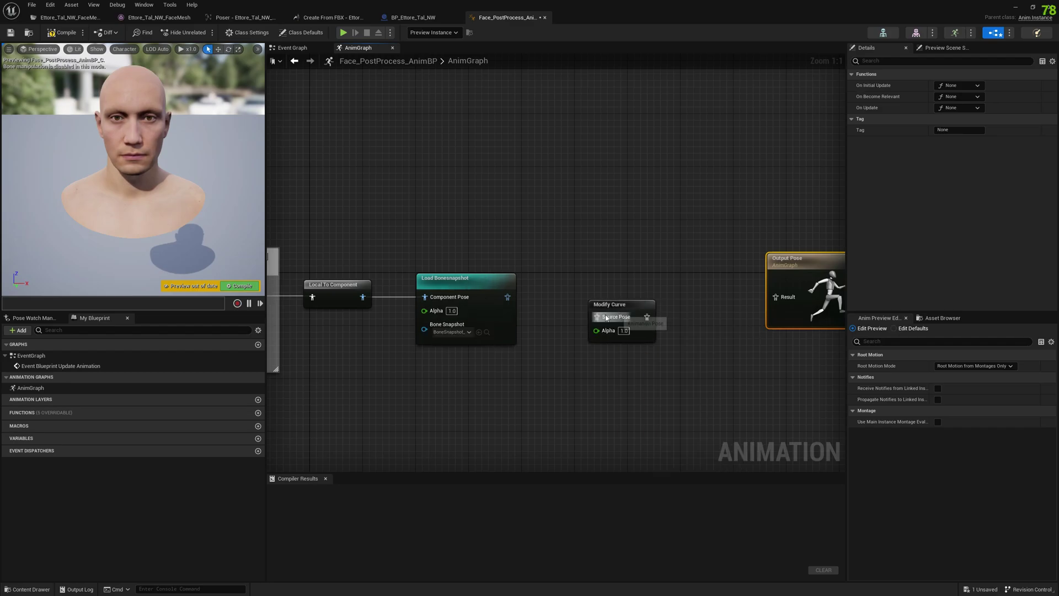
# - Expose the Modify Curve node's Curve Map as a pin and feed it from a new Make Map node
pyautogui.click(1033, 86)
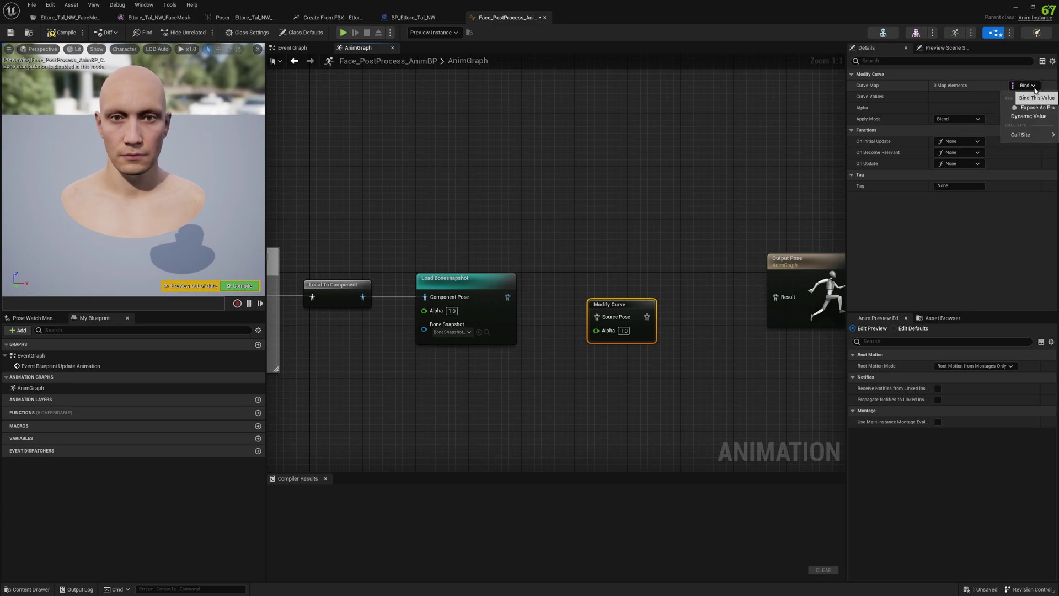
pyautogui.click(1035, 107)
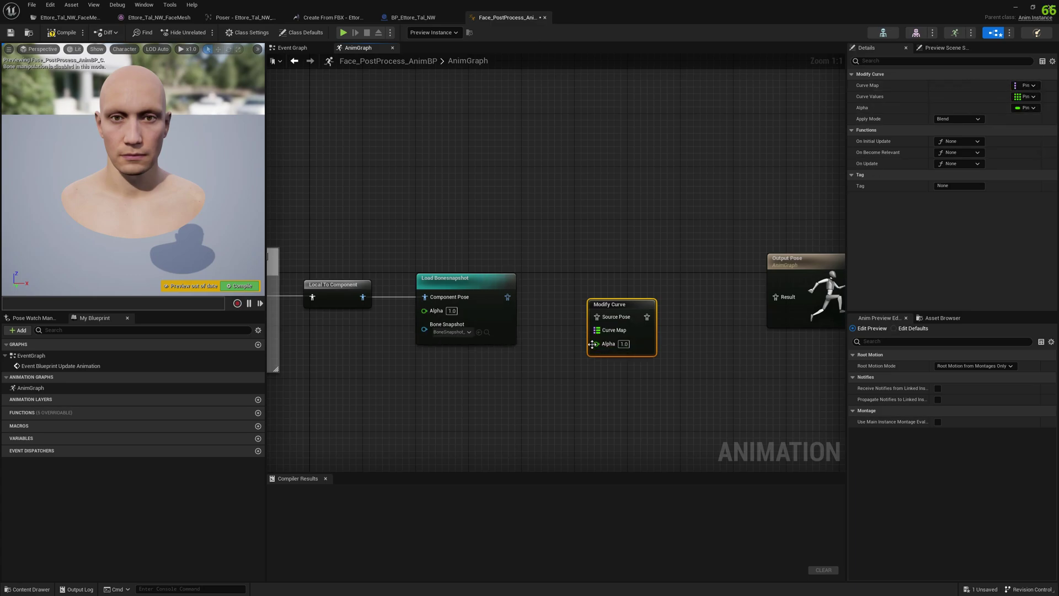
pyautogui.moveTo(606, 331); pyautogui.dragTo(473, 420)
pyautogui.write('make')
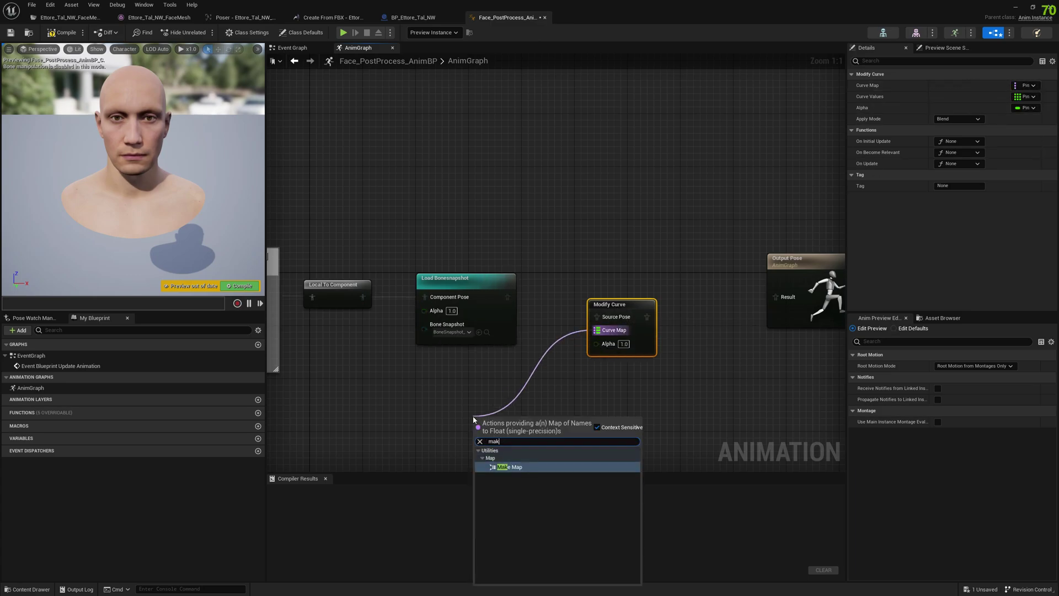
pyautogui.press('Return')
# - Connect Load Bonesnapshot through Modify Curve to the Output Pose, spacing out the Component To Local conversion node
pyautogui.moveTo(508, 297); pyautogui.dragTo(649, 281)
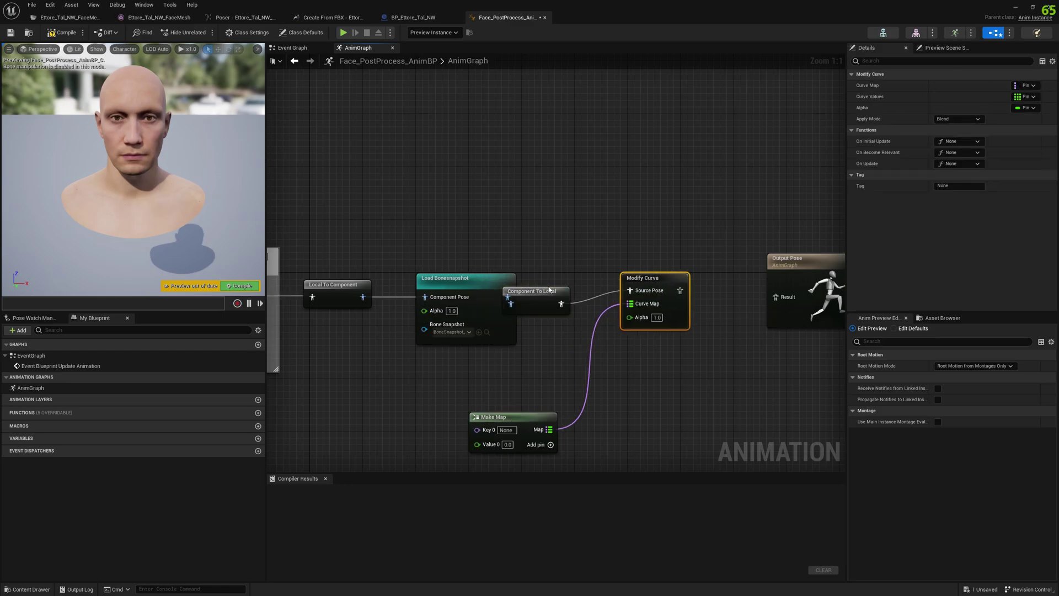
pyautogui.moveTo(548, 289); pyautogui.dragTo(581, 283)
pyautogui.moveTo(650, 281); pyautogui.dragTo(794, 300)
pyautogui.click(605, 392)
pyautogui.moveTo(605, 393); pyautogui.dragTo(626, 337, button='right')
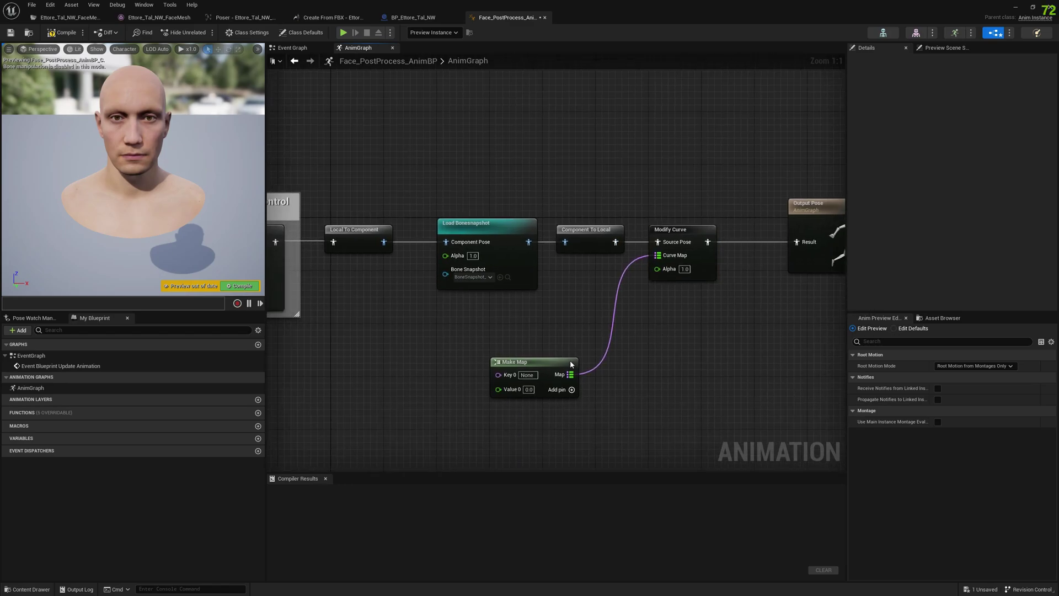
# - Set Key 0 of the Make Map node to BeastFinal
pyautogui.moveTo(539, 368); pyautogui.dragTo(519, 355)
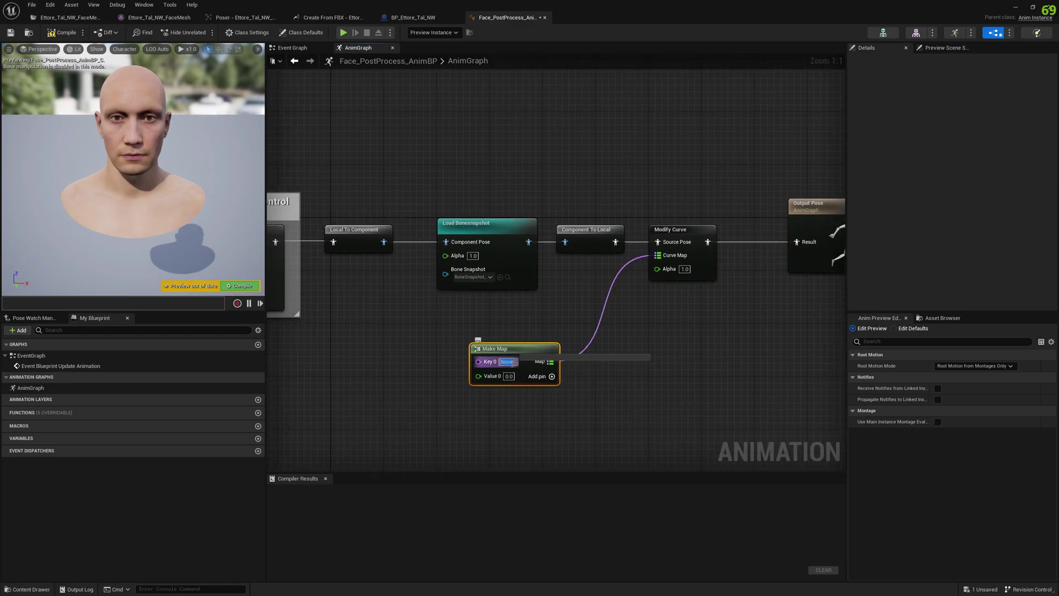
pyautogui.write('BeastFinal')
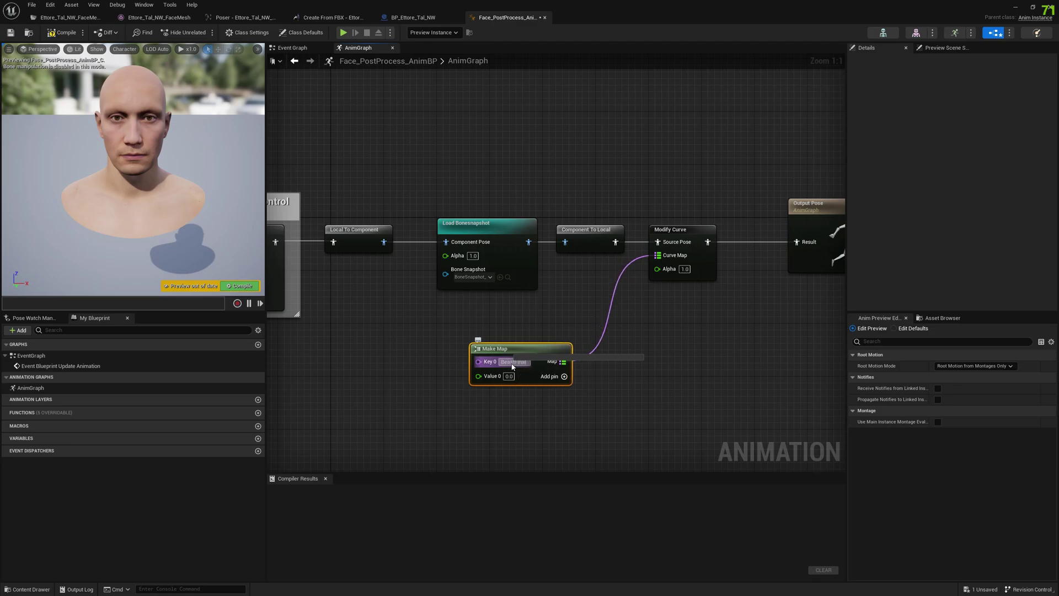
pyautogui.click(548, 335)
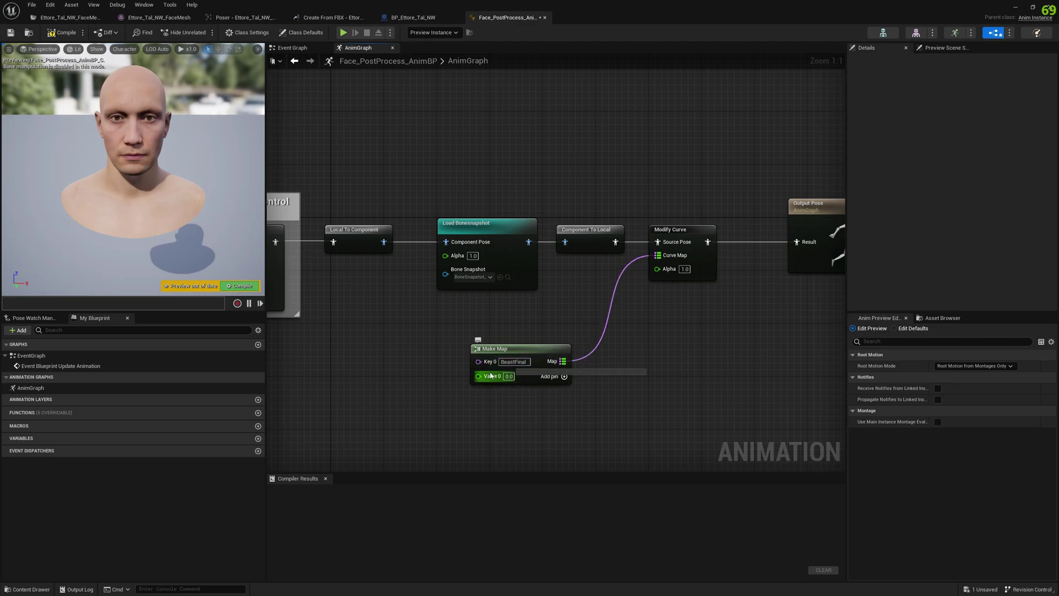
# - Promote the Make Map node's Value 0 input to a float variable named Beast
pyautogui.rightClick(487, 377)
pyautogui.click(499, 392)
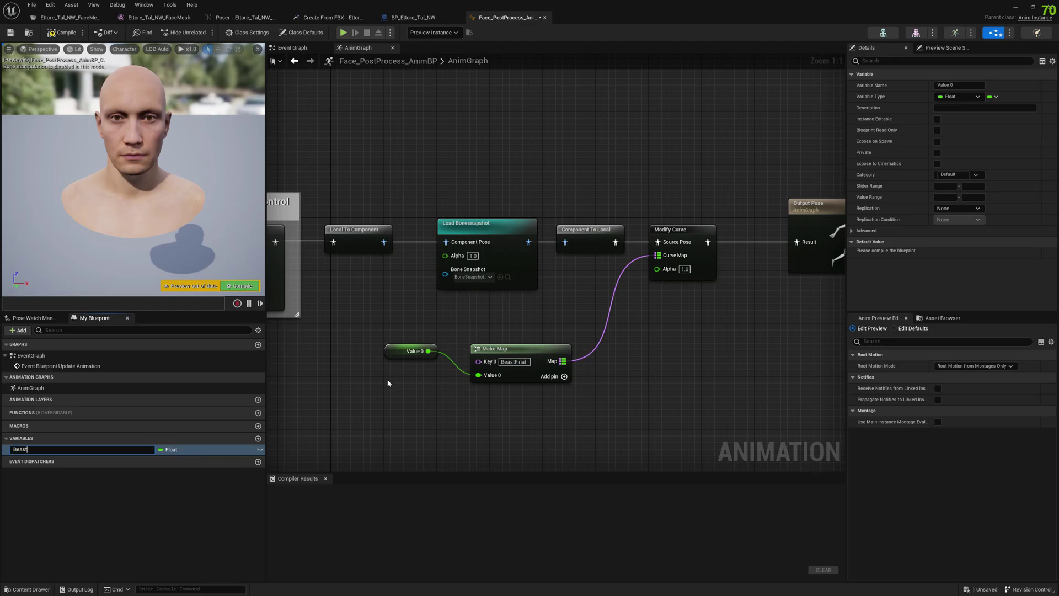
pyautogui.write('Beast')
pyautogui.press('Return')
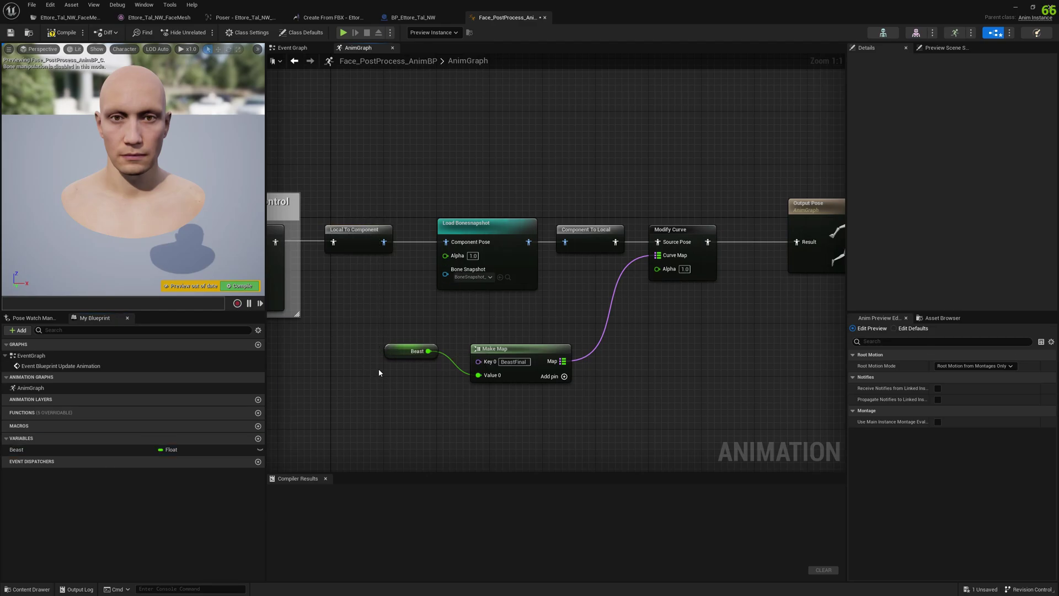
# - Connect the Beast variable to the Alpha of Load Bonesnapshot as well, and compile and save the animation blueprint
pyautogui.moveTo(382, 352); pyautogui.dragTo(445, 255)
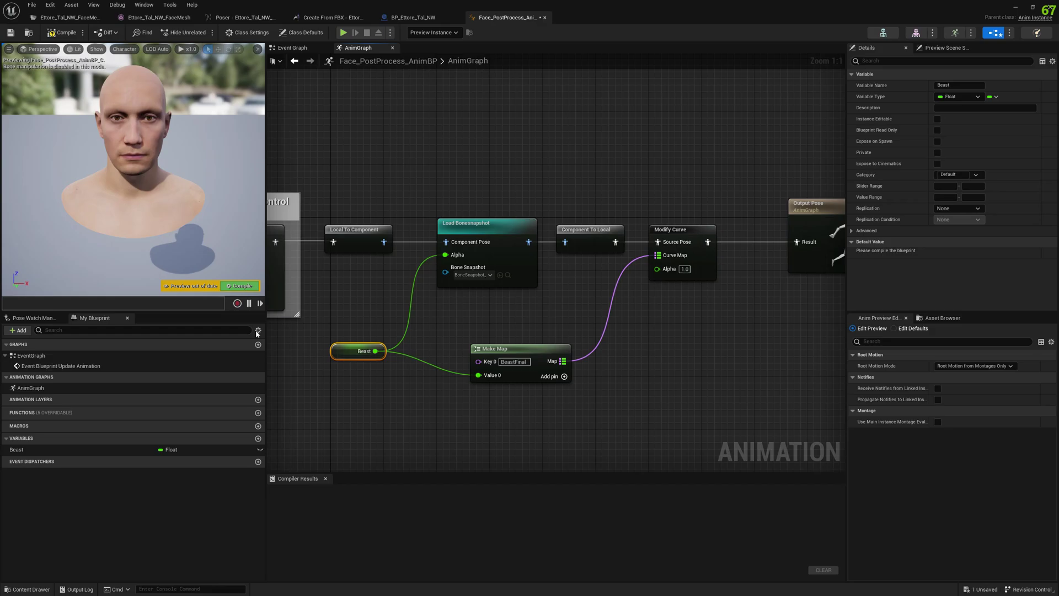
pyautogui.click(76, 34)
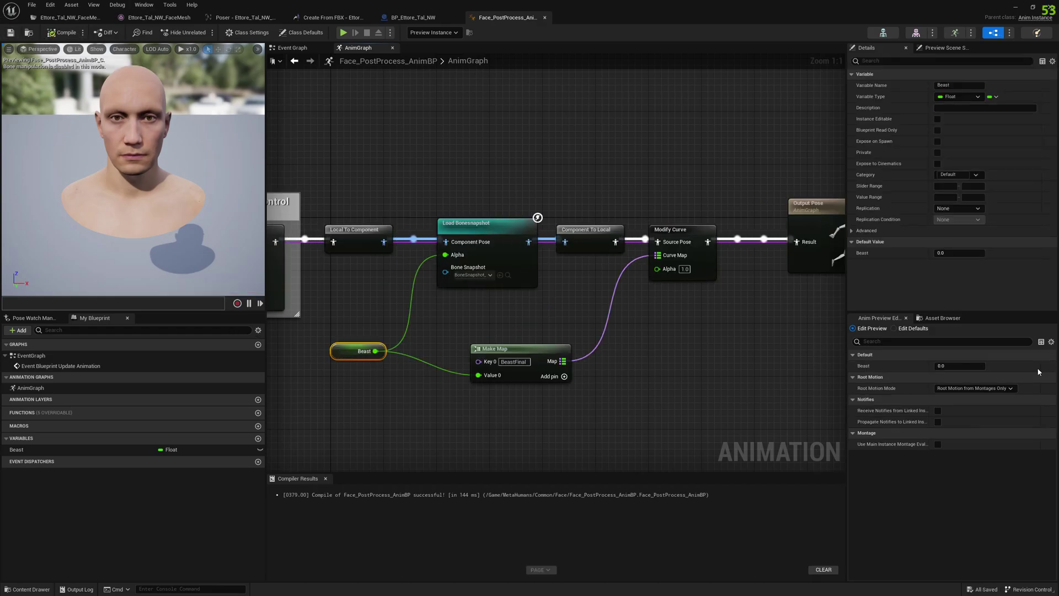
# - Preview the transformation by varying the Beast preview value and setting it to 1
pyautogui.moveTo(959, 366)
pyautogui.mouseDown()
pyautogui.moveTo(1014, 366)
pyautogui.moveTo(958, 362)
pyautogui.mouseUp()
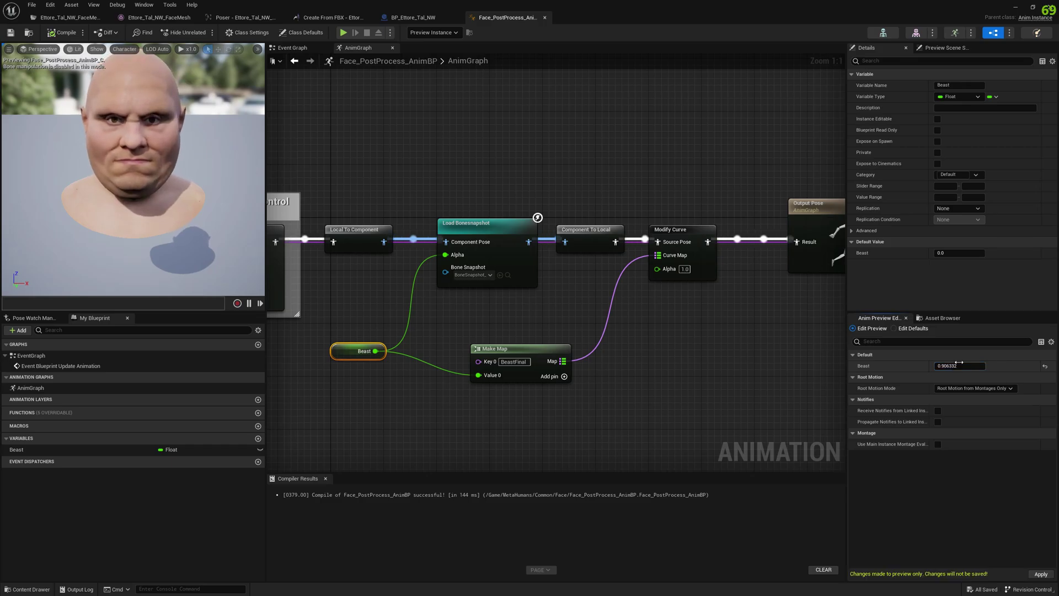
pyautogui.write('1')
pyautogui.press('Return')
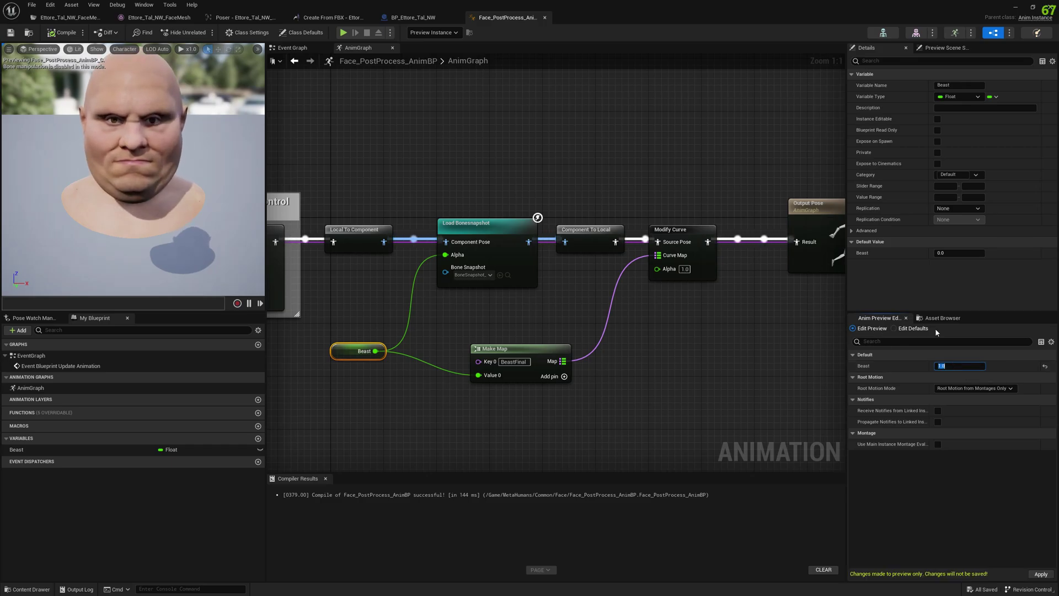
# - Set the default value of the Beast variable to 1 and compile the animation blueprint
pyautogui.click(893, 328)
pyautogui.click(941, 366)
pyautogui.write('1')
pyautogui.press('Return')
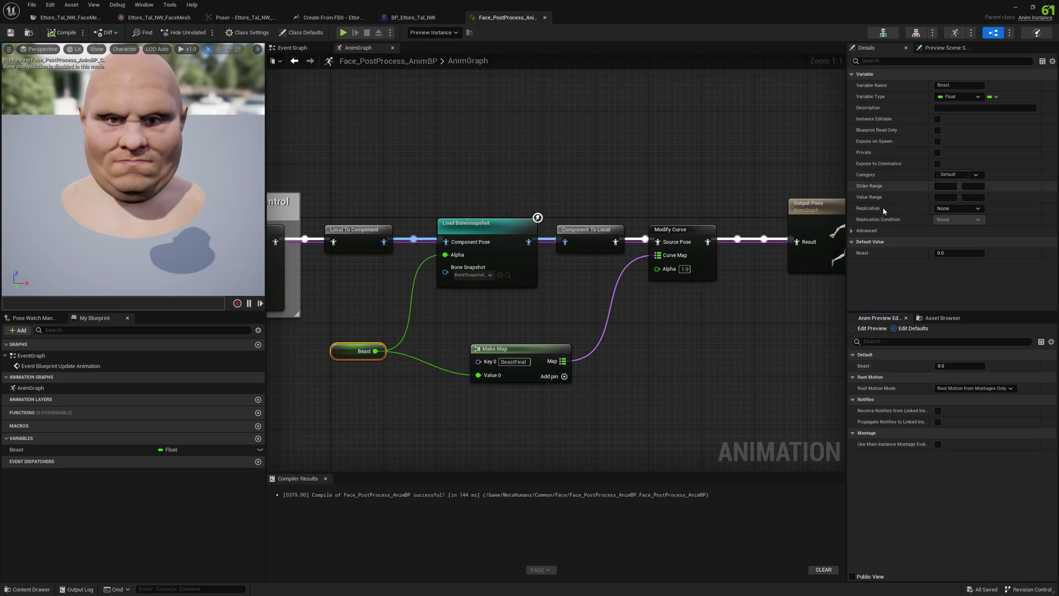
pyautogui.click(938, 253)
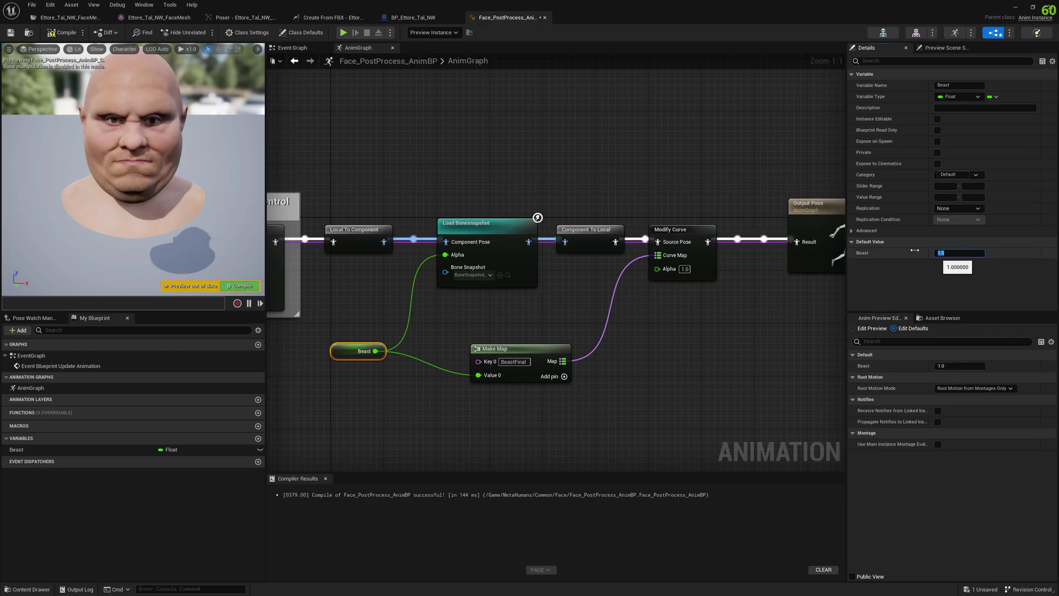
pyautogui.click(651, 375)
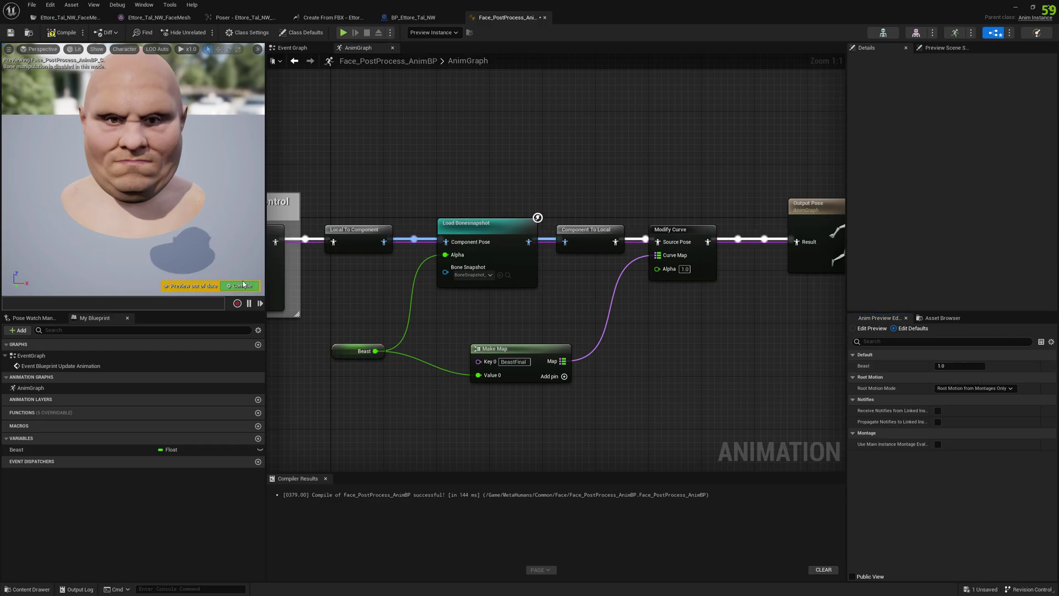
pyautogui.click(243, 285)
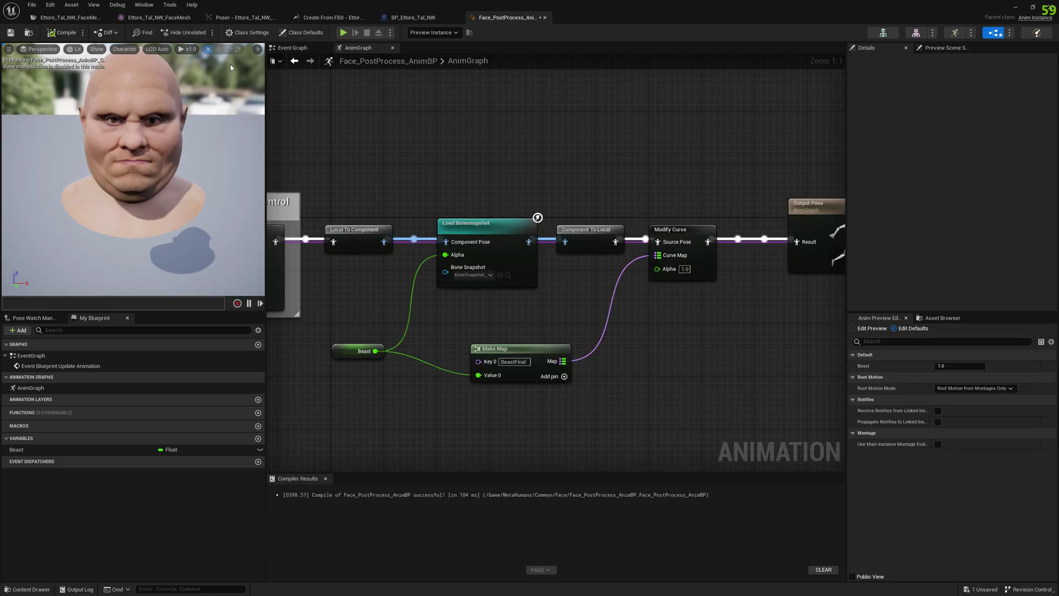
# - Reset the Beast morph target's preview weight in the Ettore_Tal_NW_FaceMesh asset
pyautogui.click(159, 17)
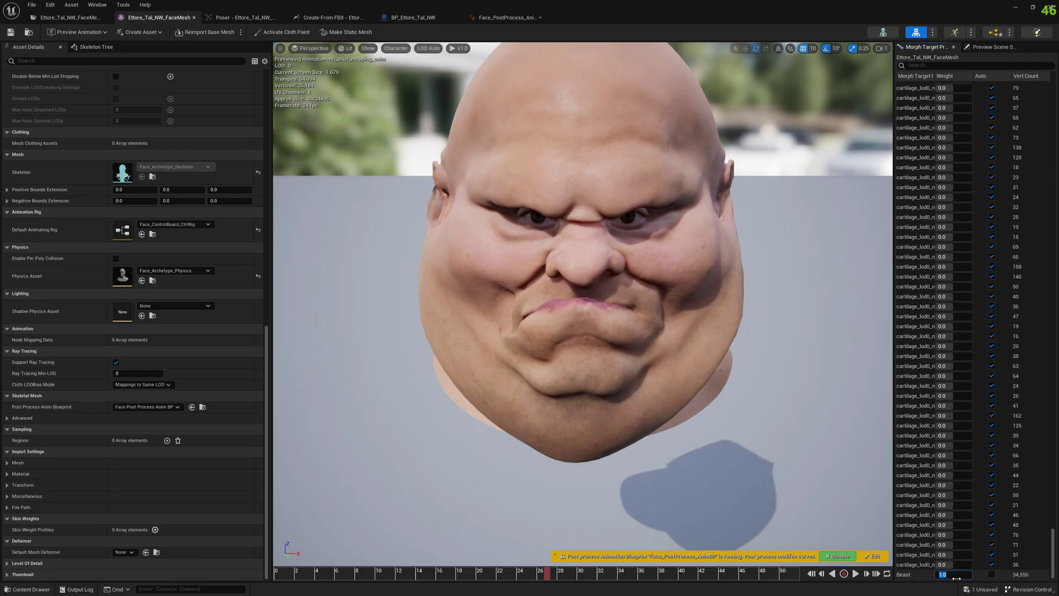
pyautogui.press('Return')
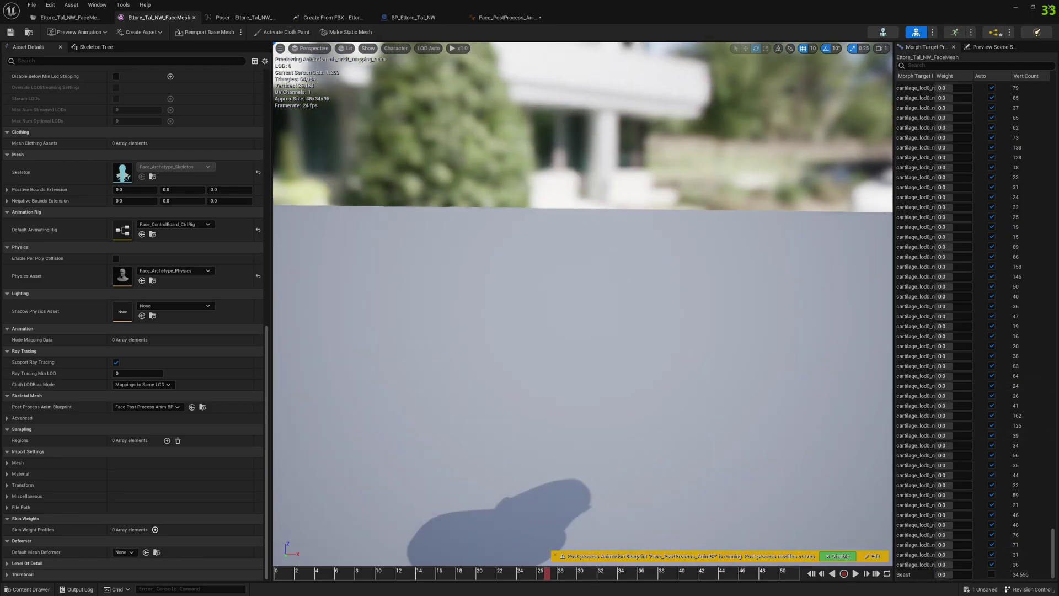
# - Clear the face mesh's preview animation and assign mh_arkit_mapping_anim again
pyautogui.moveTo(583, 304); pyautogui.dragTo(640, 247, button='right')
pyautogui.click(991, 47)
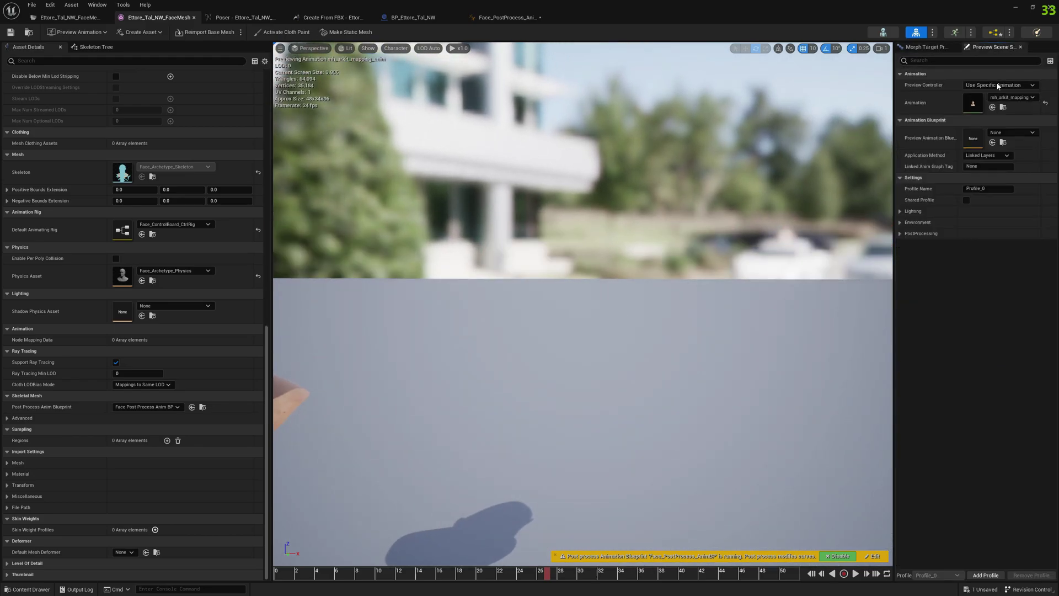
pyautogui.click(1011, 97)
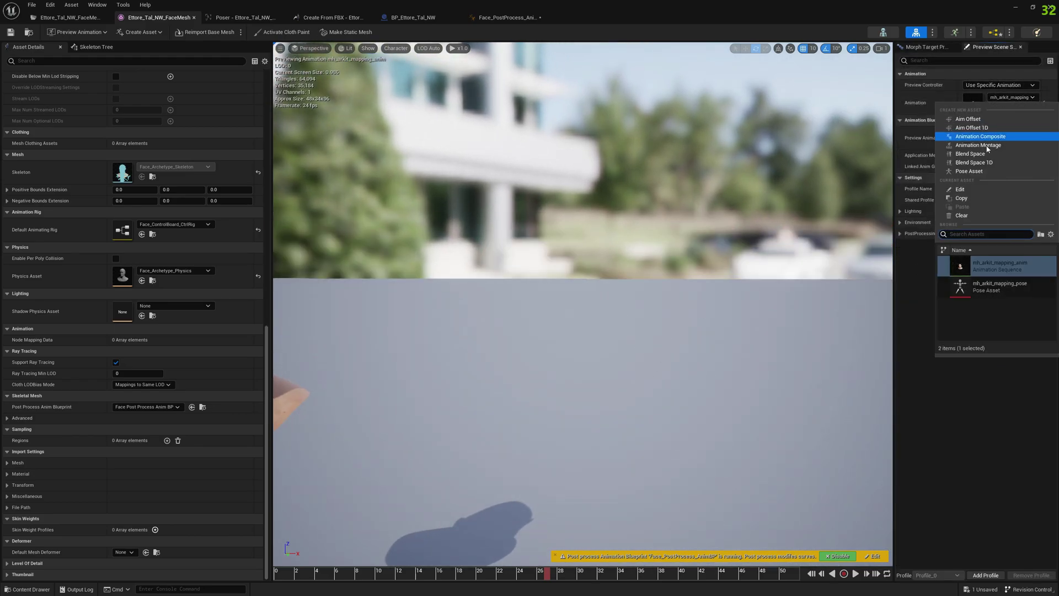
pyautogui.click(964, 215)
pyautogui.click(1007, 97)
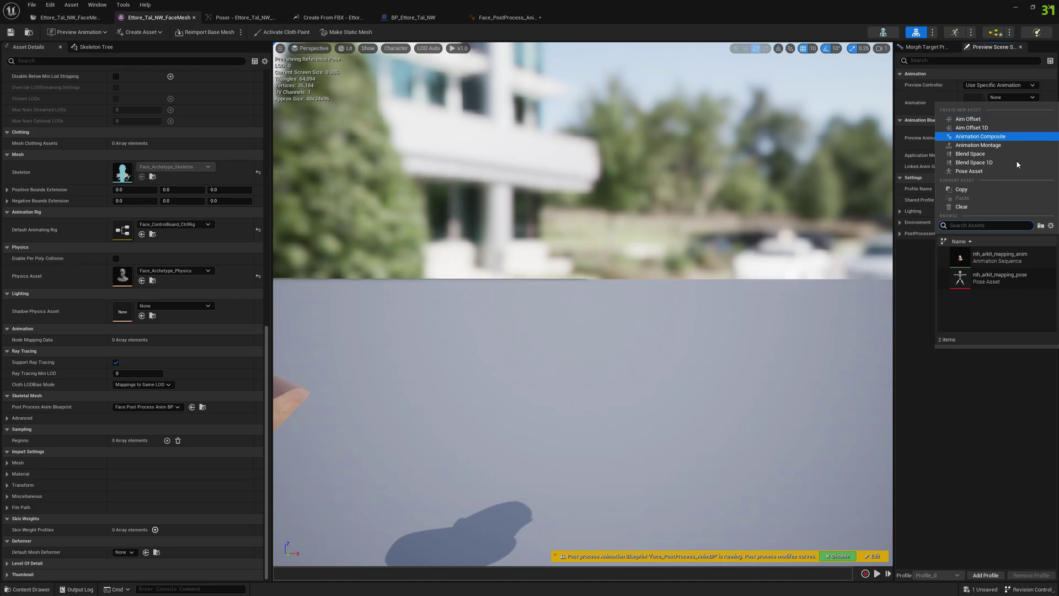
pyautogui.click(996, 261)
# - Frame the head and scrub through the early frames of mh_arkit_mapping_anim to check the Beast's facial expressions
pyautogui.moveTo(606, 328); pyautogui.dragTo(495, 399, button='right')
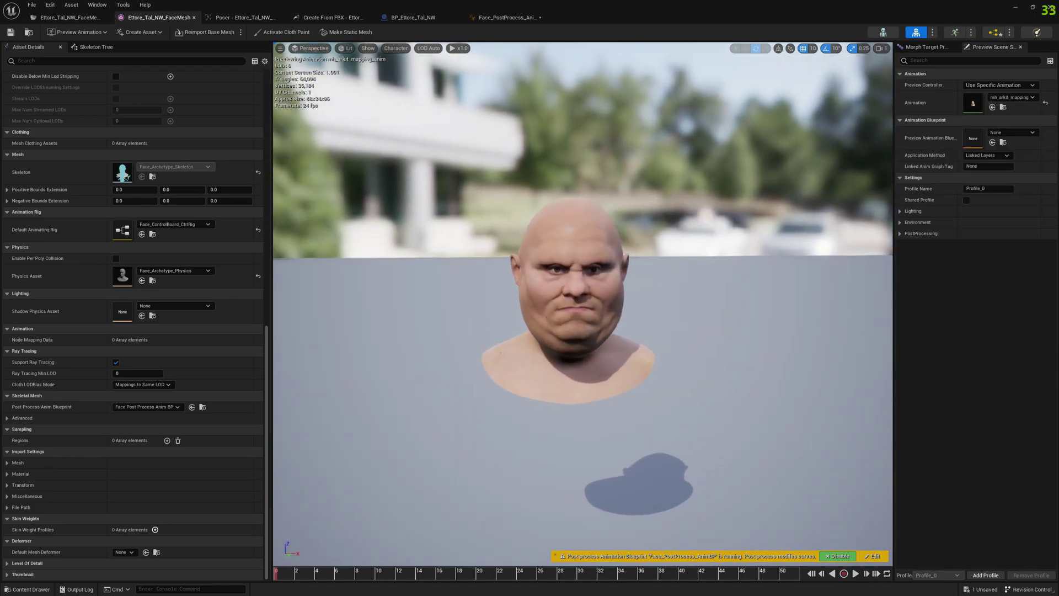
pyautogui.scroll(3, 495, 400)
pyautogui.moveTo(288, 578); pyautogui.dragTo(423, 585)
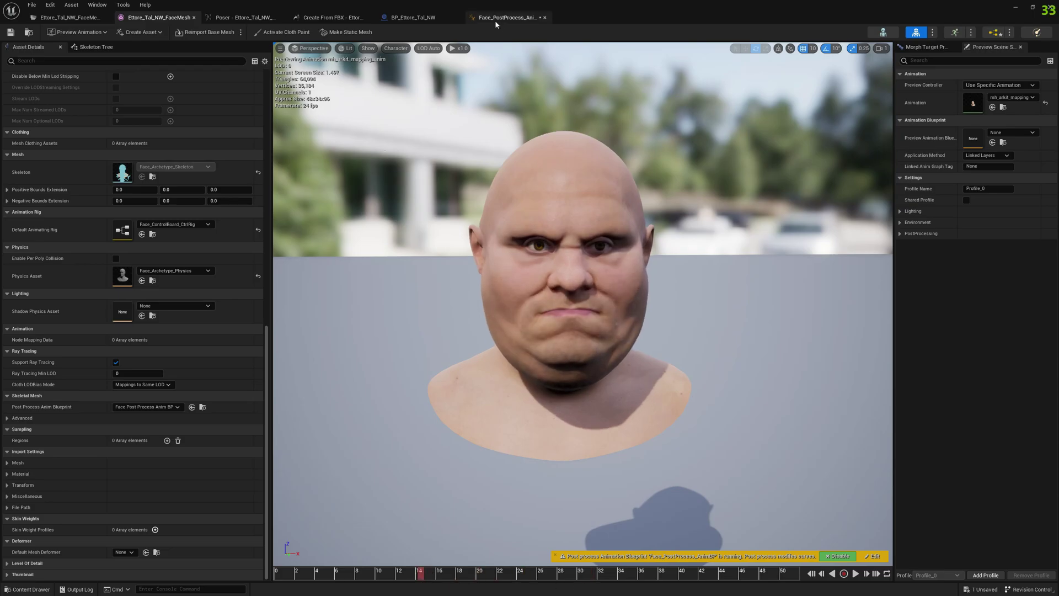
# - Set the Beast variable's default value to 0 in Face_PostProcess_AnimBP and compile it
pyautogui.click(413, 17)
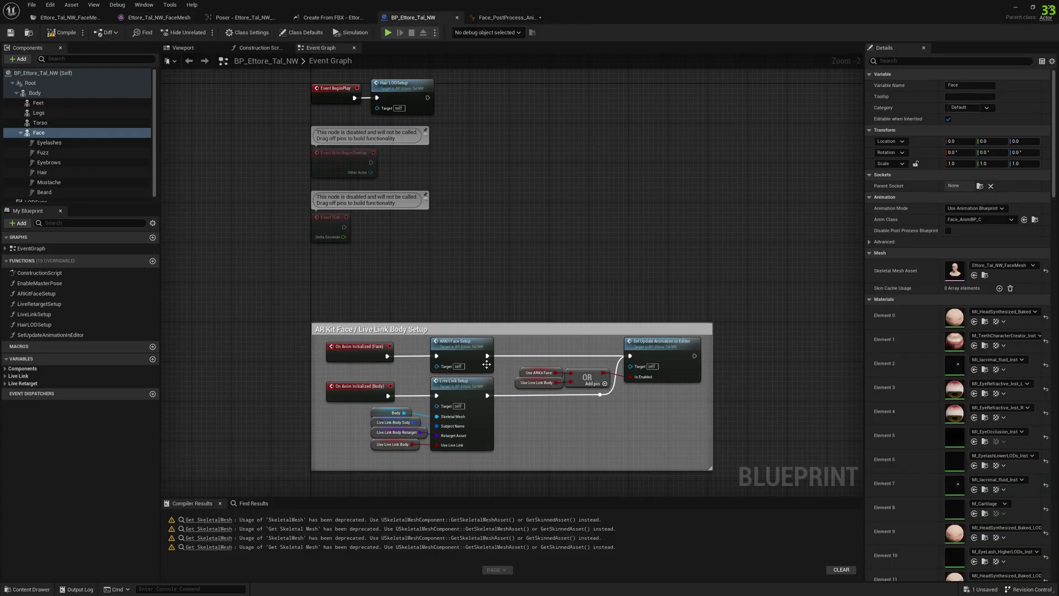
pyautogui.click(516, 16)
pyautogui.click(338, 352)
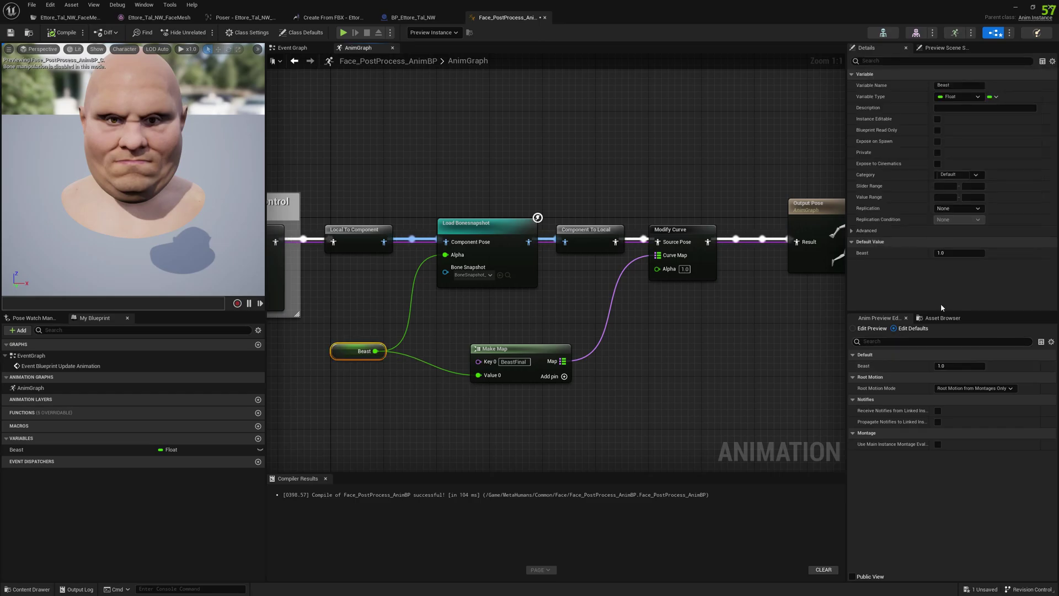
pyautogui.click(954, 254)
pyautogui.write('0')
pyautogui.press('Return')
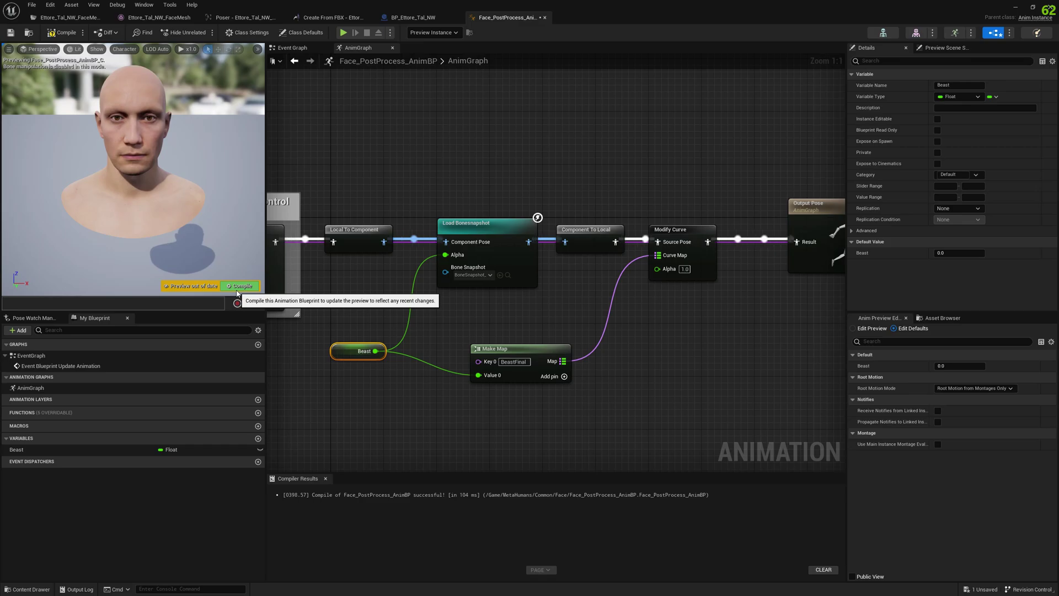
pyautogui.click(240, 285)
# - Scrub the preview animation on Ettore_Tal_NW_FaceMesh to examine the original face's expressions
pyautogui.click(159, 17)
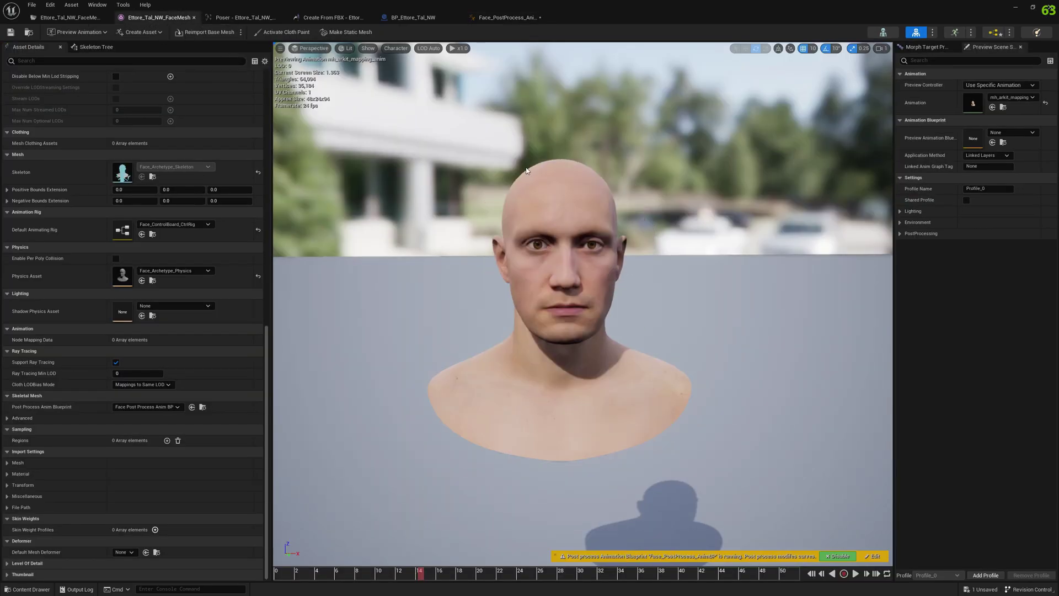
pyautogui.moveTo(580, 579); pyautogui.dragTo(665, 579)
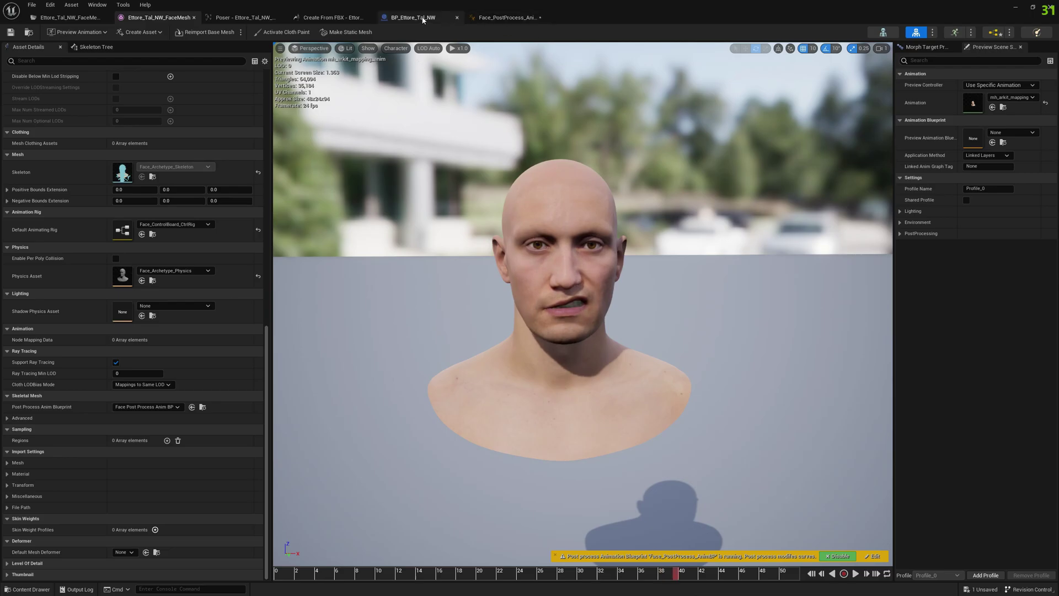
# - Set the Beast variable's default value back to 1 in Face_PostProcess_AnimBP and compile it
pyautogui.click(503, 17)
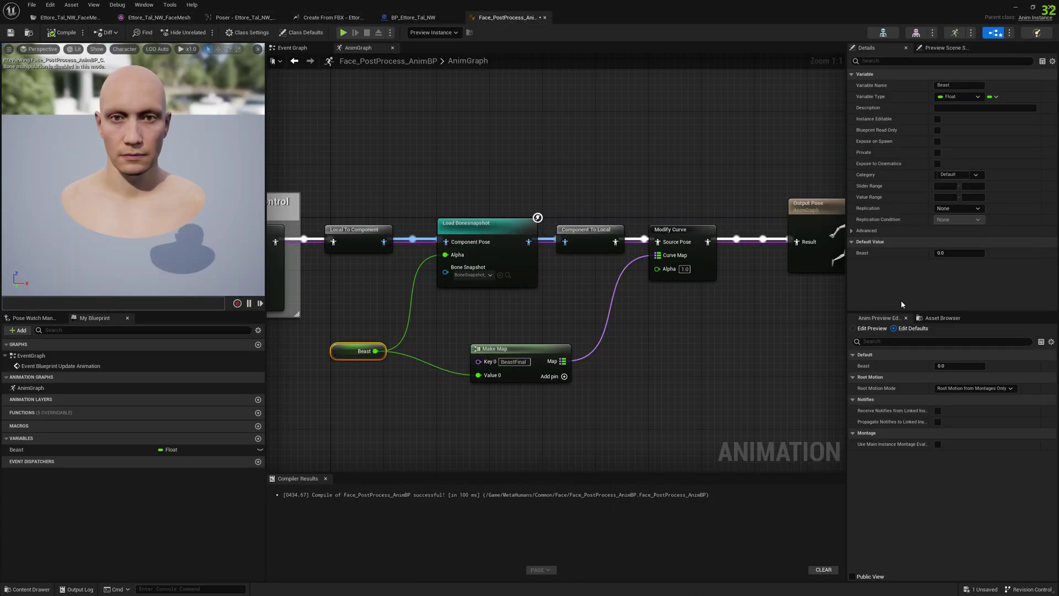
pyautogui.write('1')
pyautogui.press('Return')
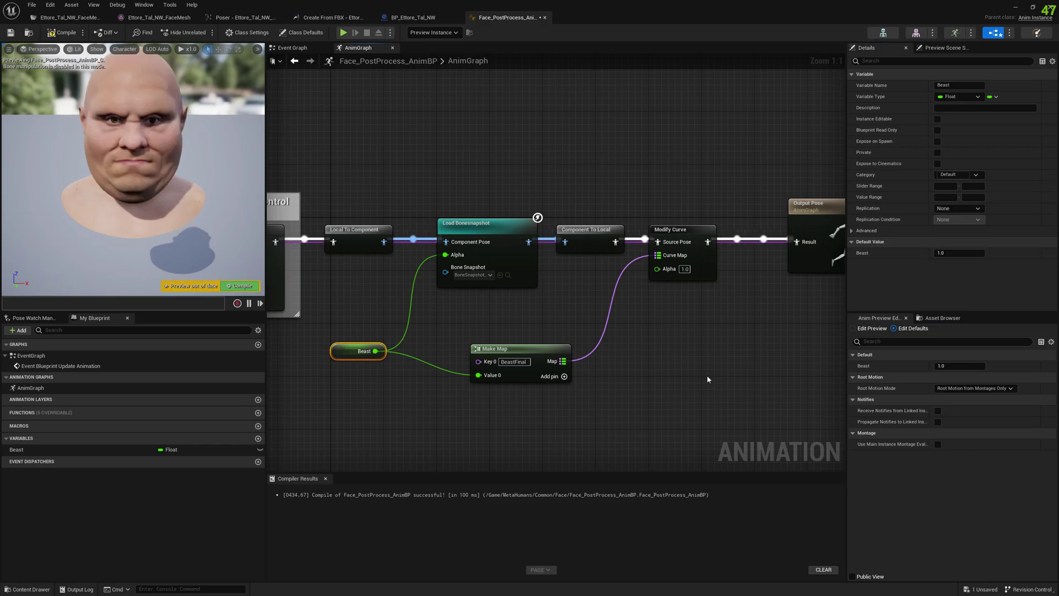
pyautogui.click(333, 113)
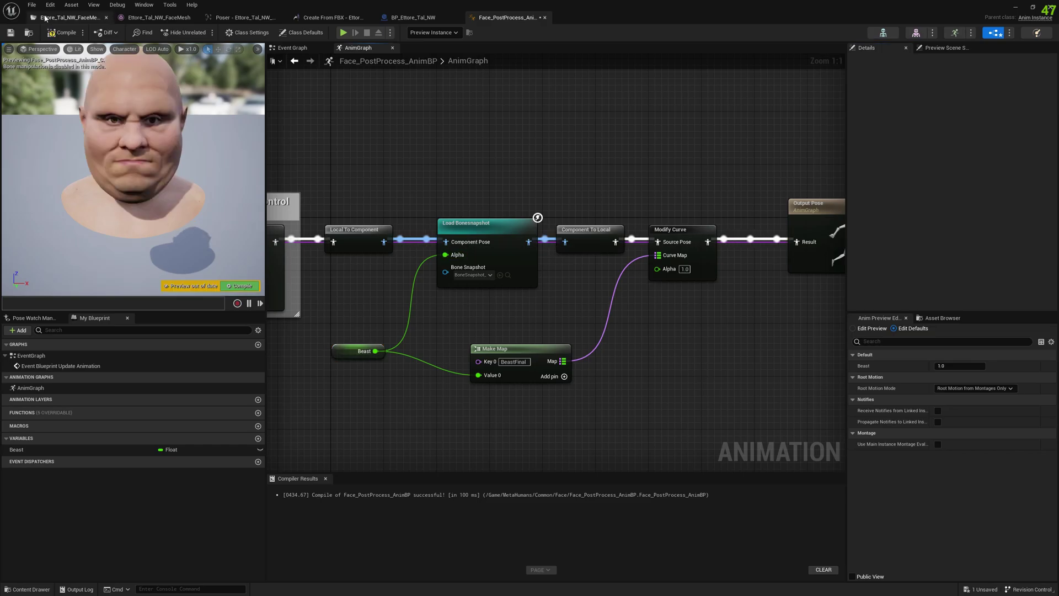
# - Scrub the preview animation on Ettore_Tal_NW_FaceMesh to compare the Beast's expressions with the original face
pyautogui.click(159, 17)
pyautogui.moveTo(700, 574); pyautogui.dragTo(528, 584)
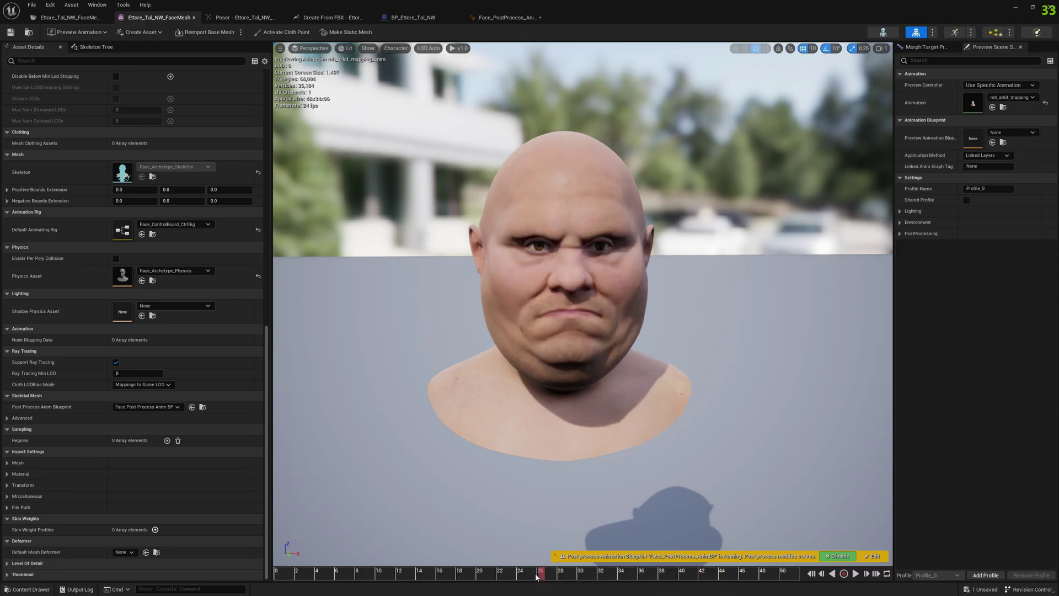